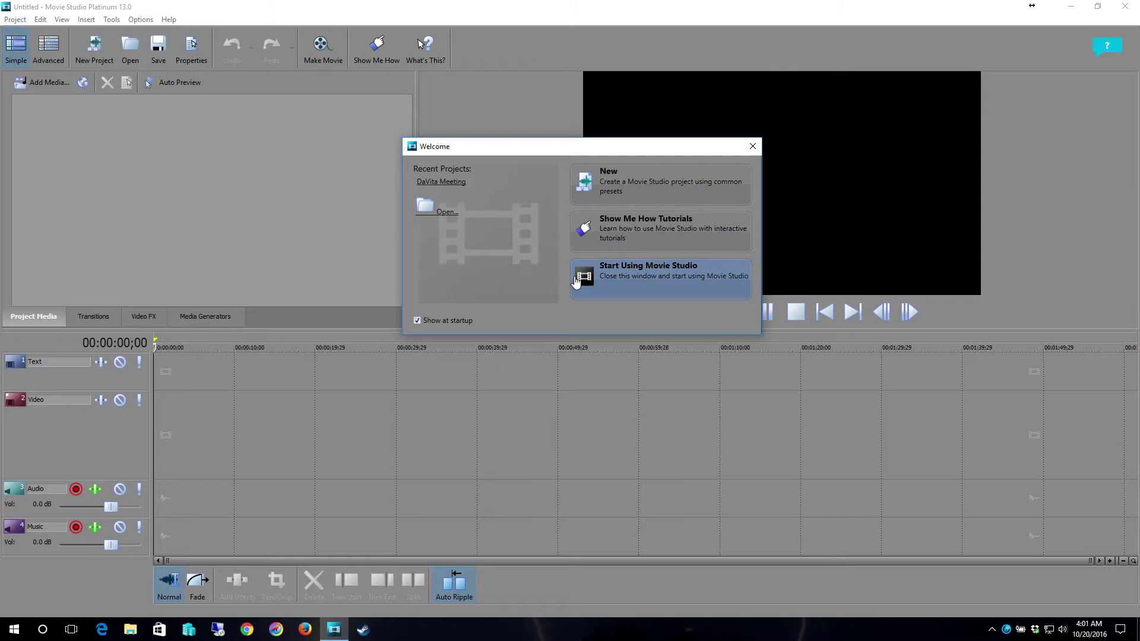
- Start a new AVCHD 1920x1080-24p project named 'The Walking Dead Season 02 Episode 01 Game Play'
click(576, 281)
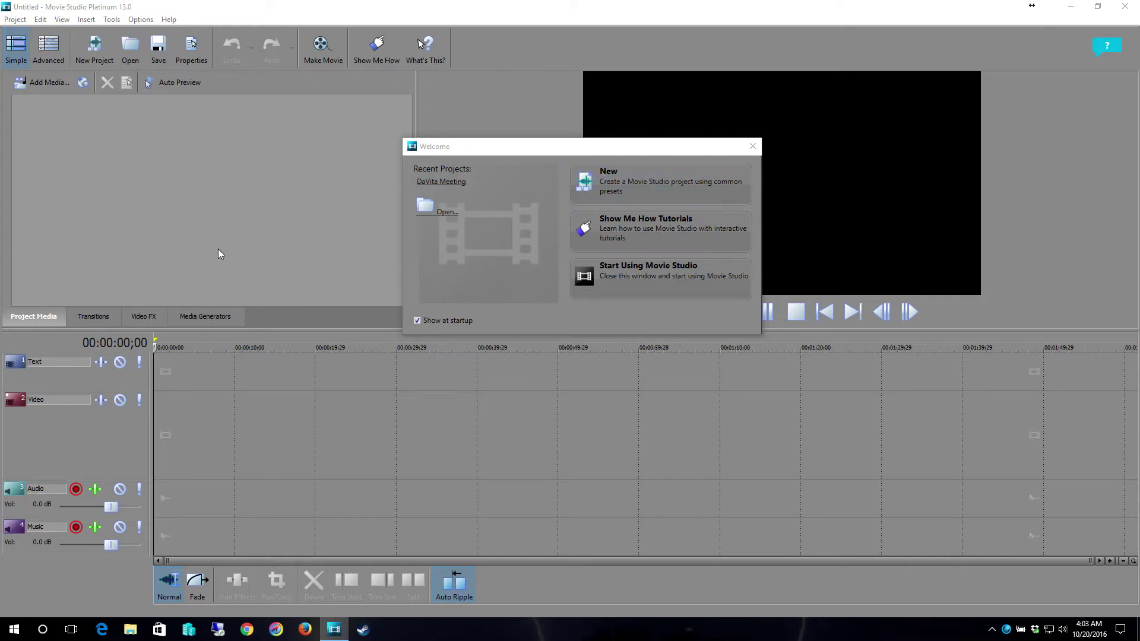
click(625, 191)
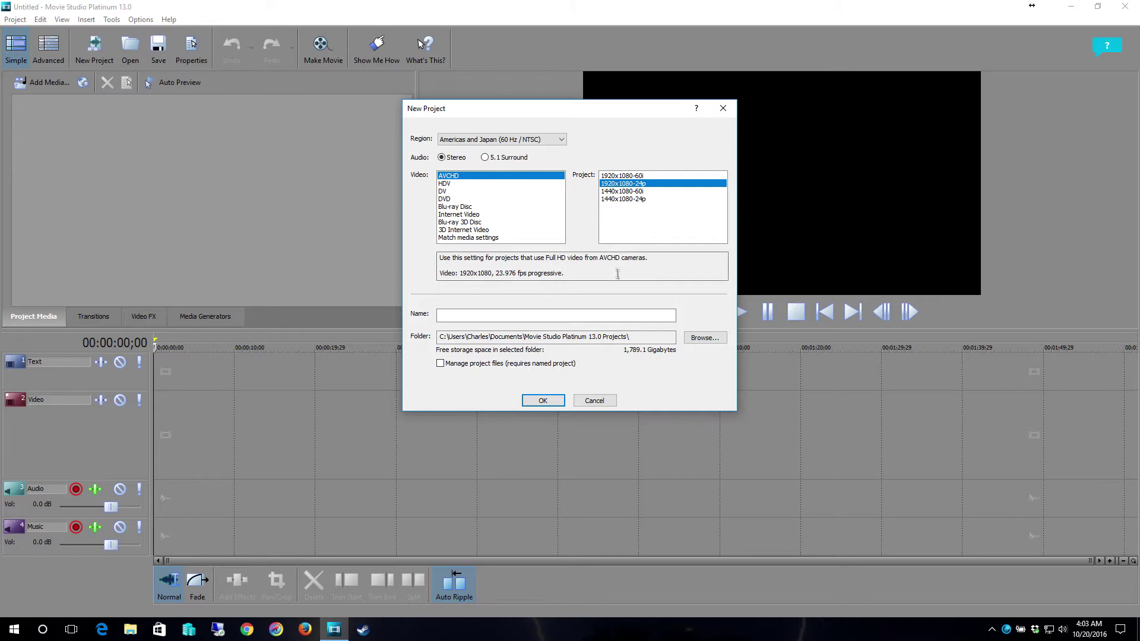
click(598, 314)
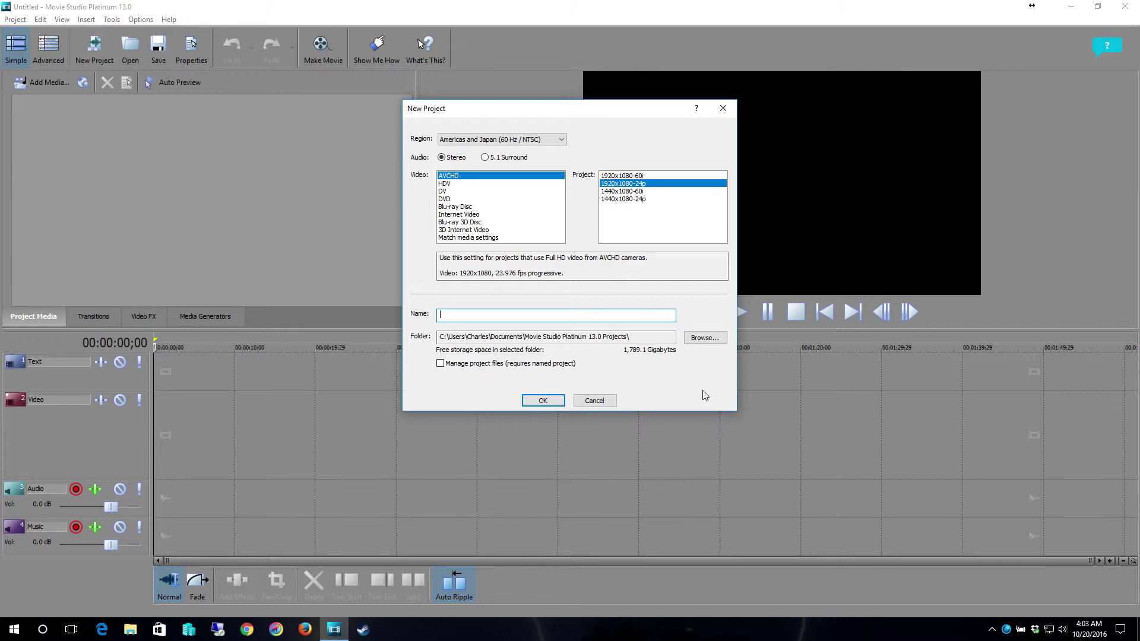
text(The Walking De)
text(ad Seao)
text(n 03)
key(BackSpace)
key(BackSpace)
text(2 Episode 01 Game Play)
key(ctrl+a)
key(ctrl+c)
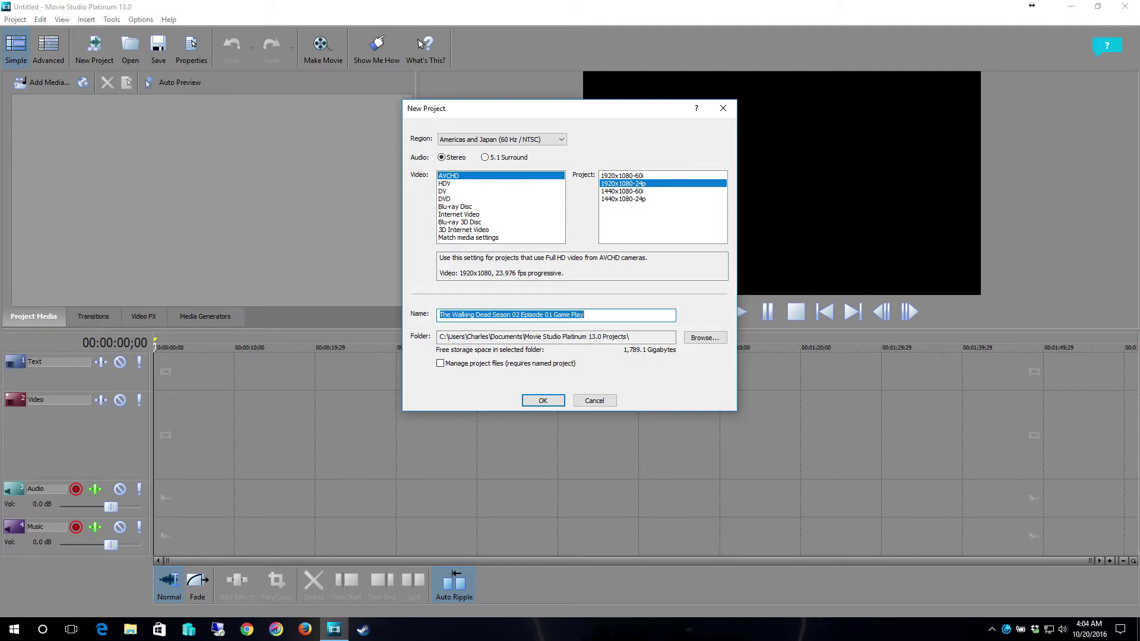
click(542, 402)
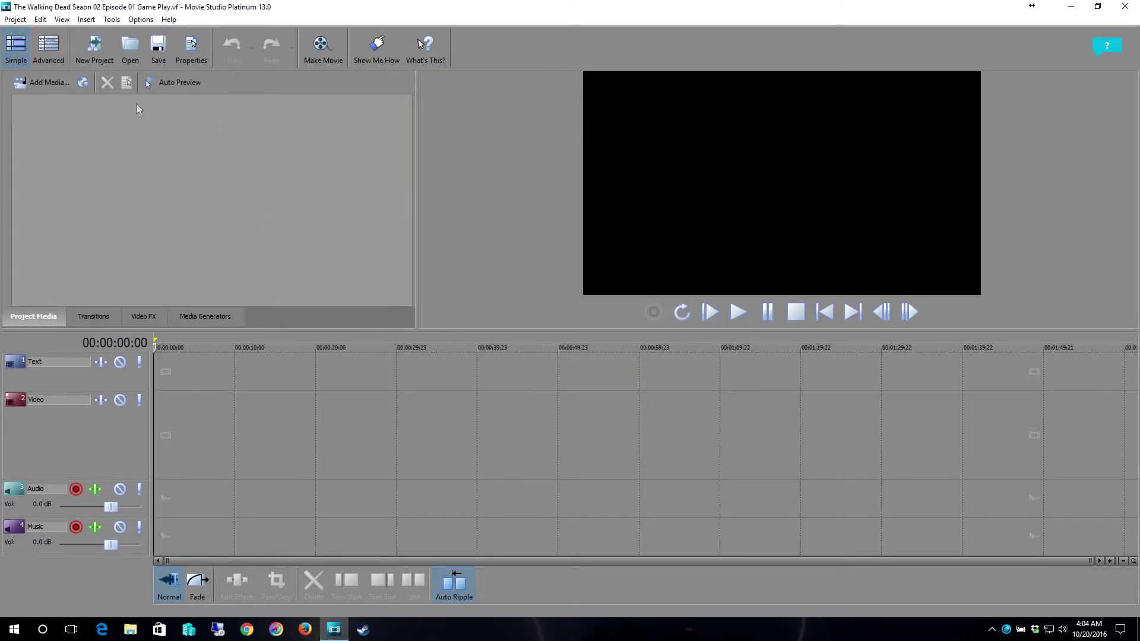
- Paste the project name into the Title field of Project Properties' Summary tab and apply
click(22, 21)
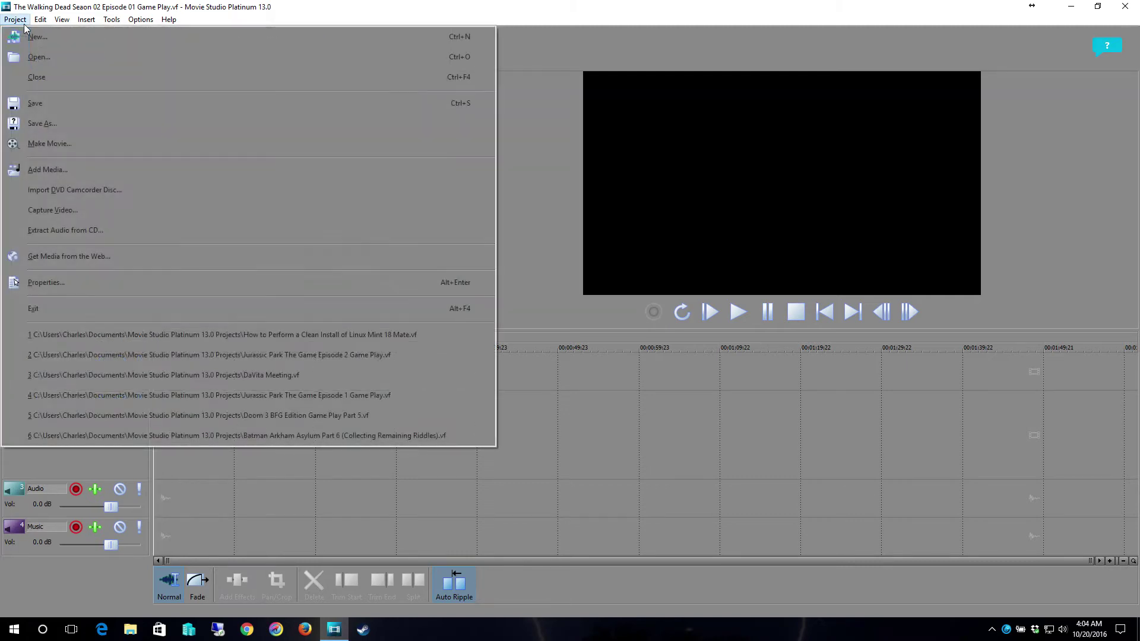
click(91, 280)
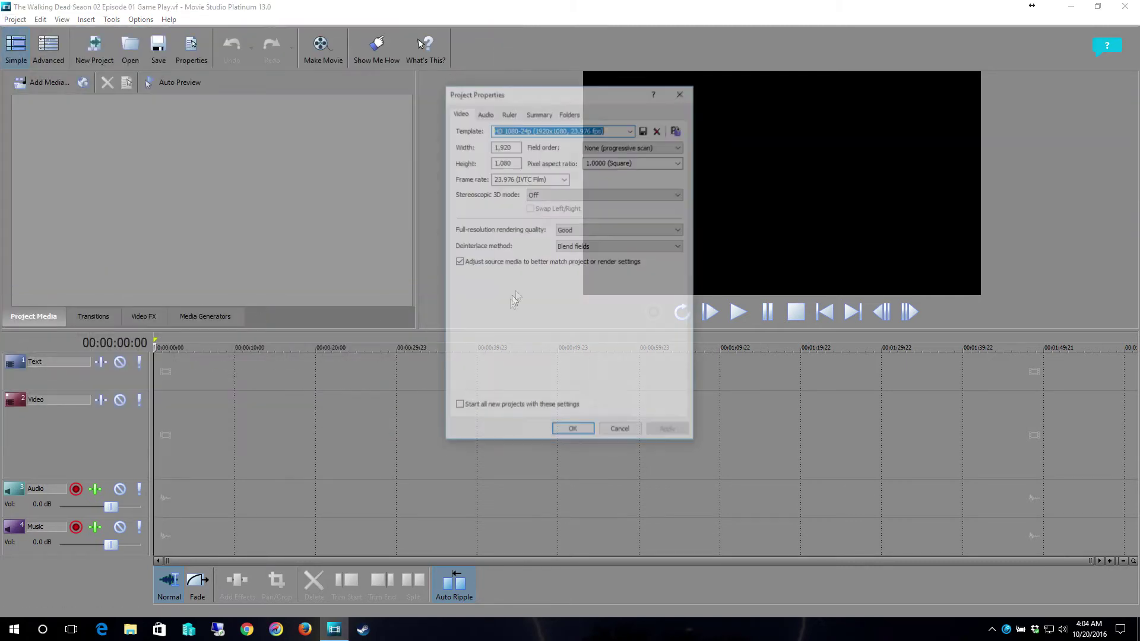
click(540, 112)
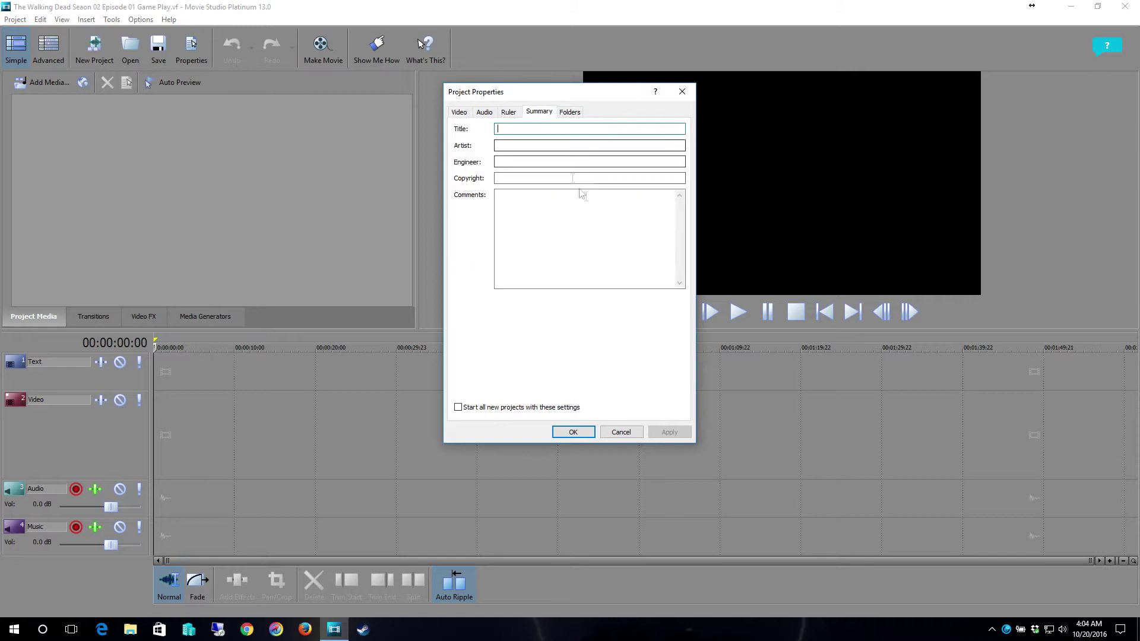
click(537, 178)
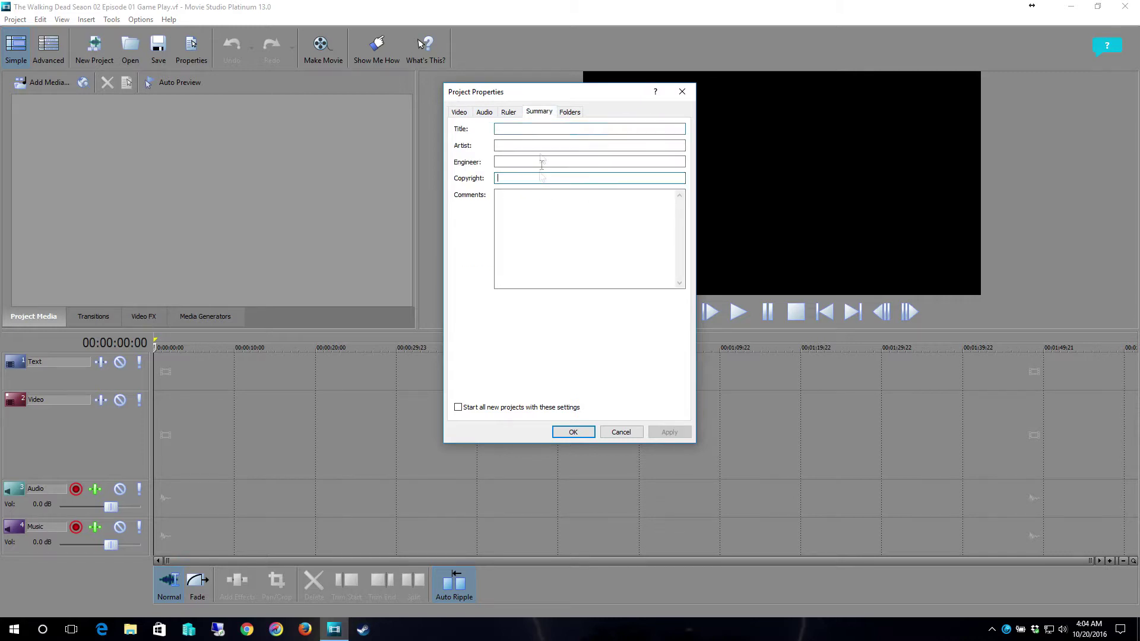
click(538, 128)
key(ctrl+v)
key(Tab)
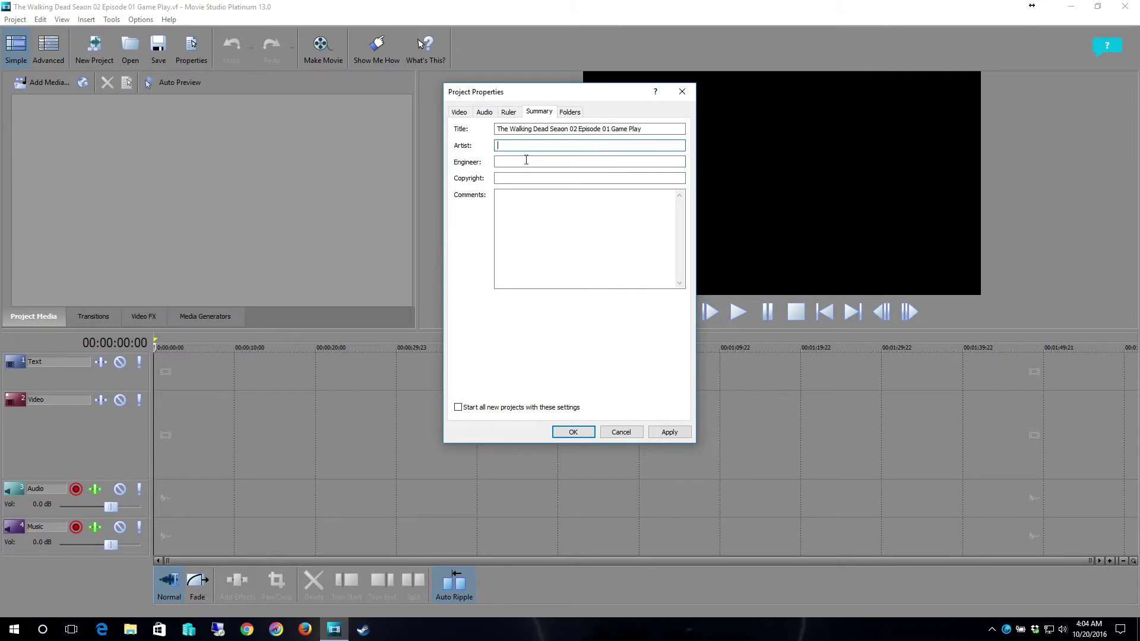
click(521, 179)
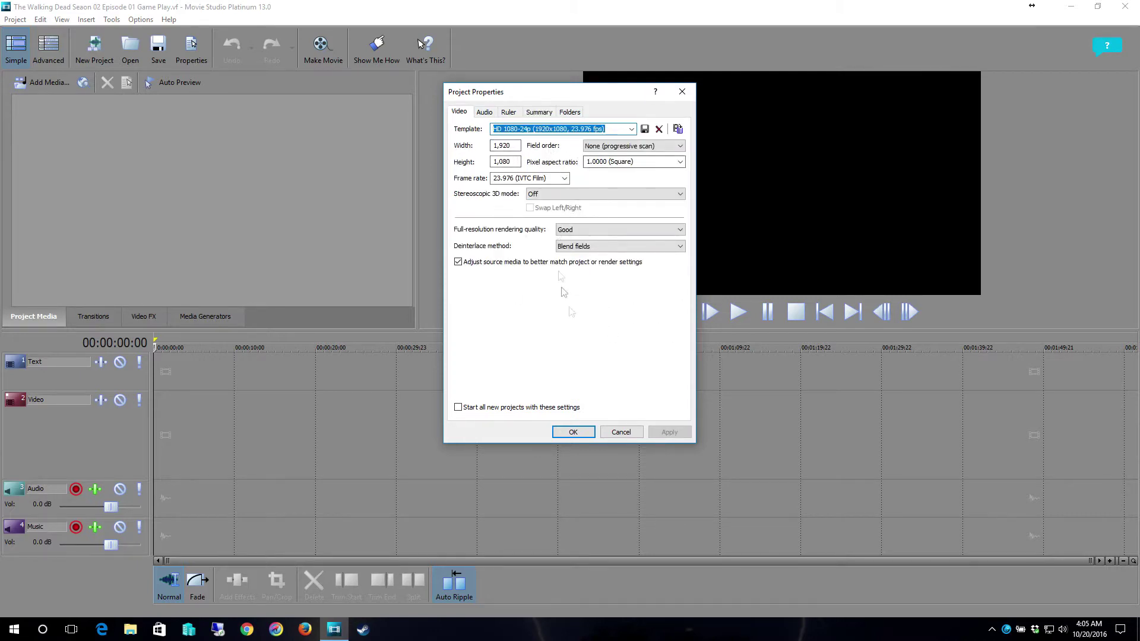
click(572, 435)
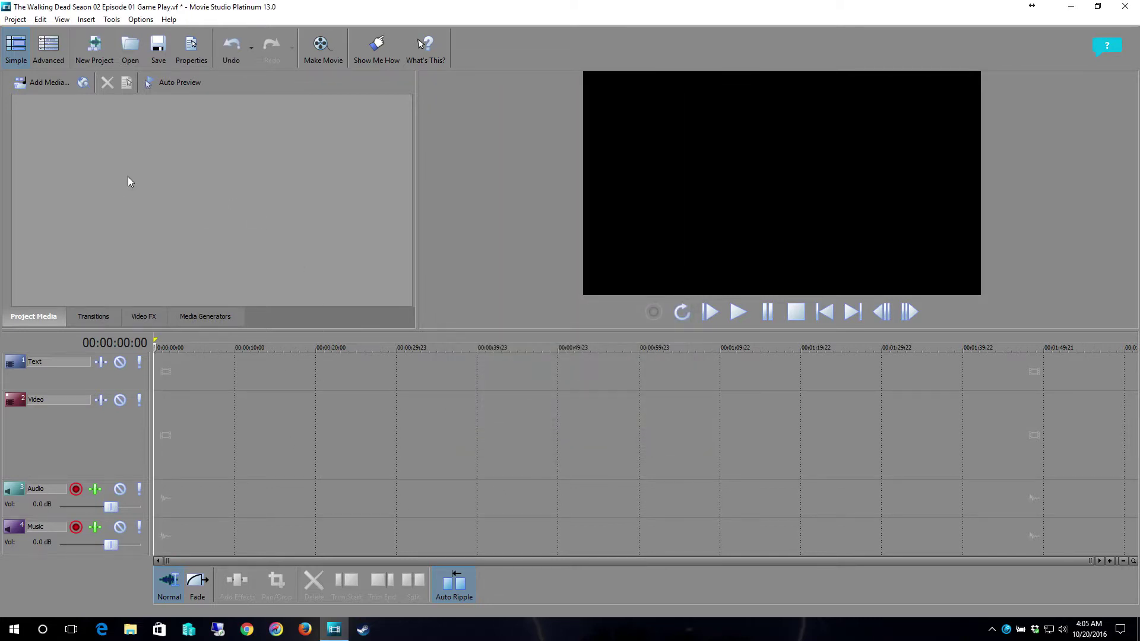
click(42, 83)
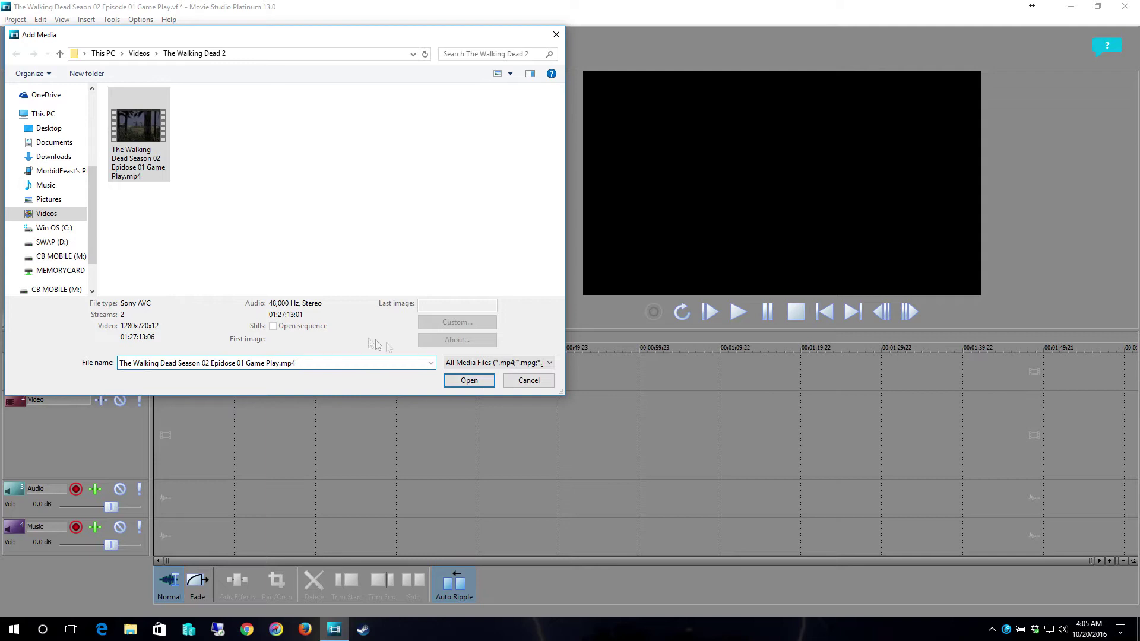
- Import the Walking Dead Season 02 gameplay MP4 from Videos > The Walking Dead 2
click(470, 380)
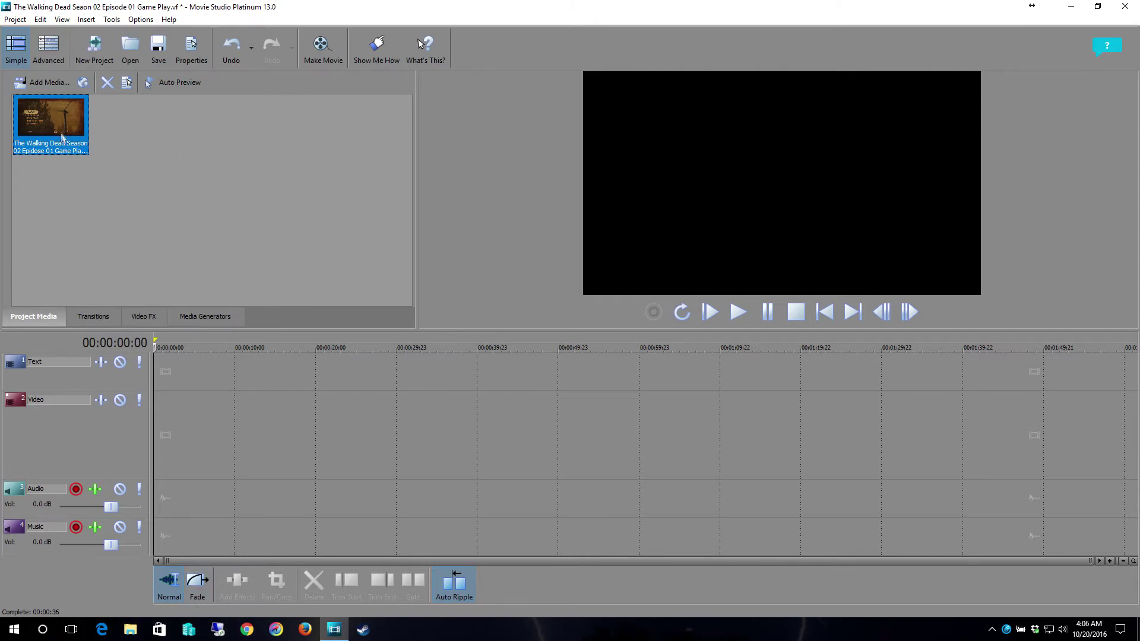
drag(62, 137, 181, 418)
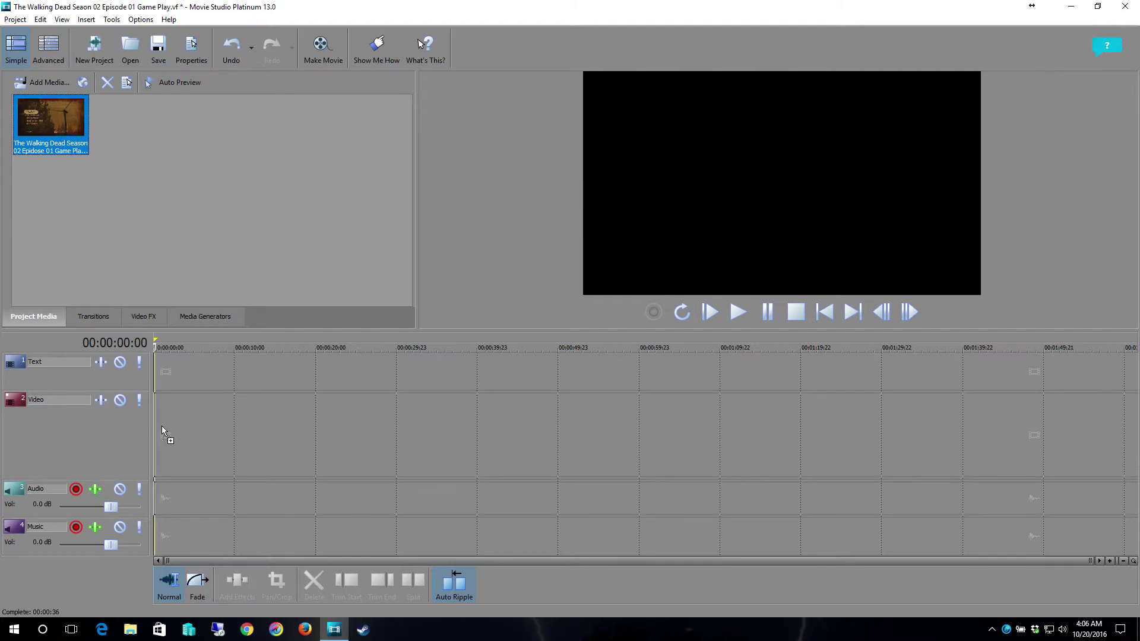
- Drop the gameplay clip at the timeline start and match project video settings to it
drag(164, 429, 164, 429)
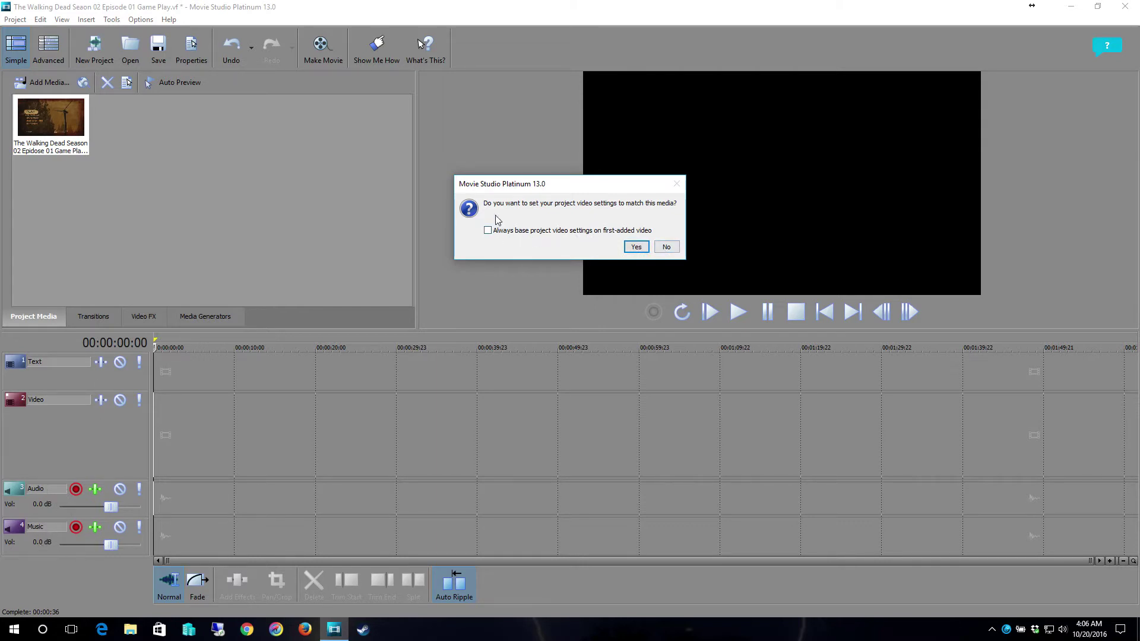
click(636, 247)
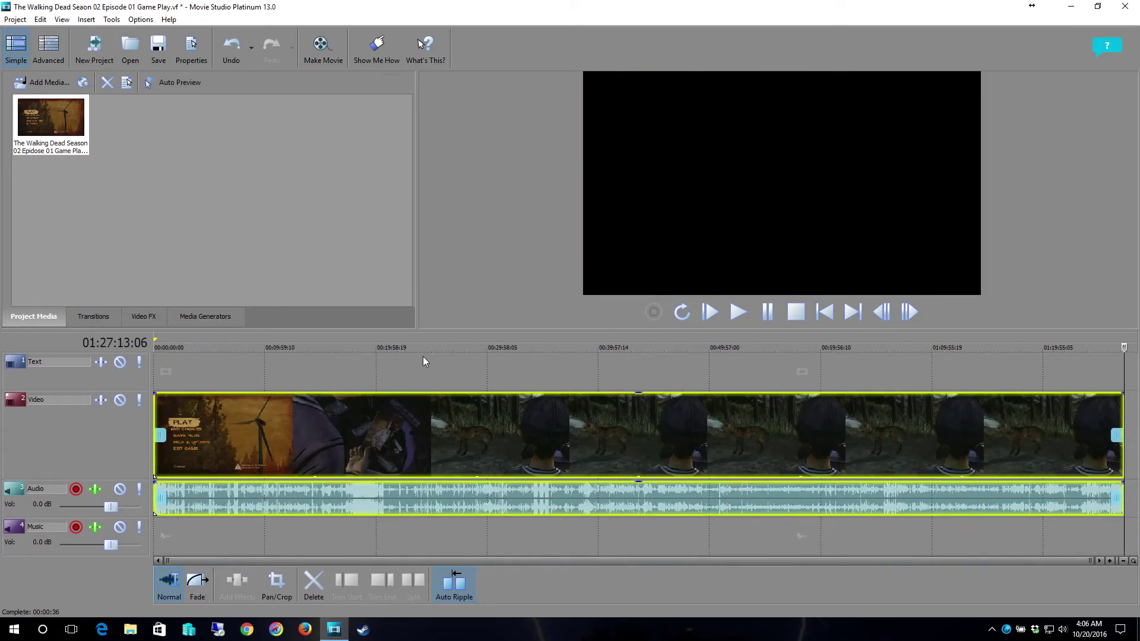
- Return the playhead to the clip start, then briefly play and pause the preview
click(353, 368)
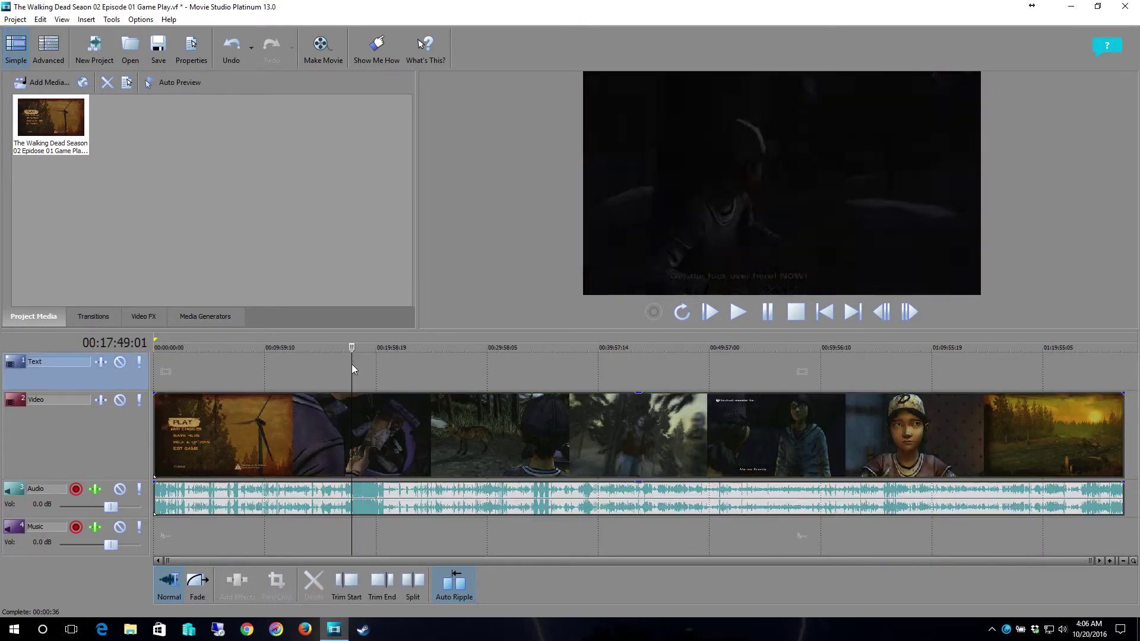
drag(352, 348, 152, 368)
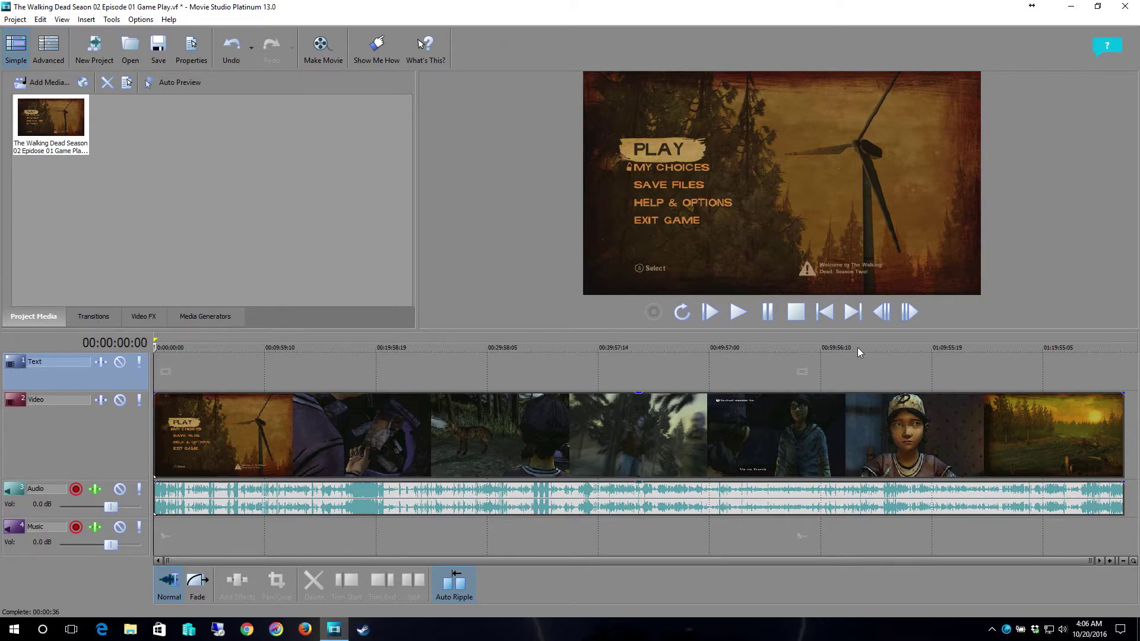
click(740, 315)
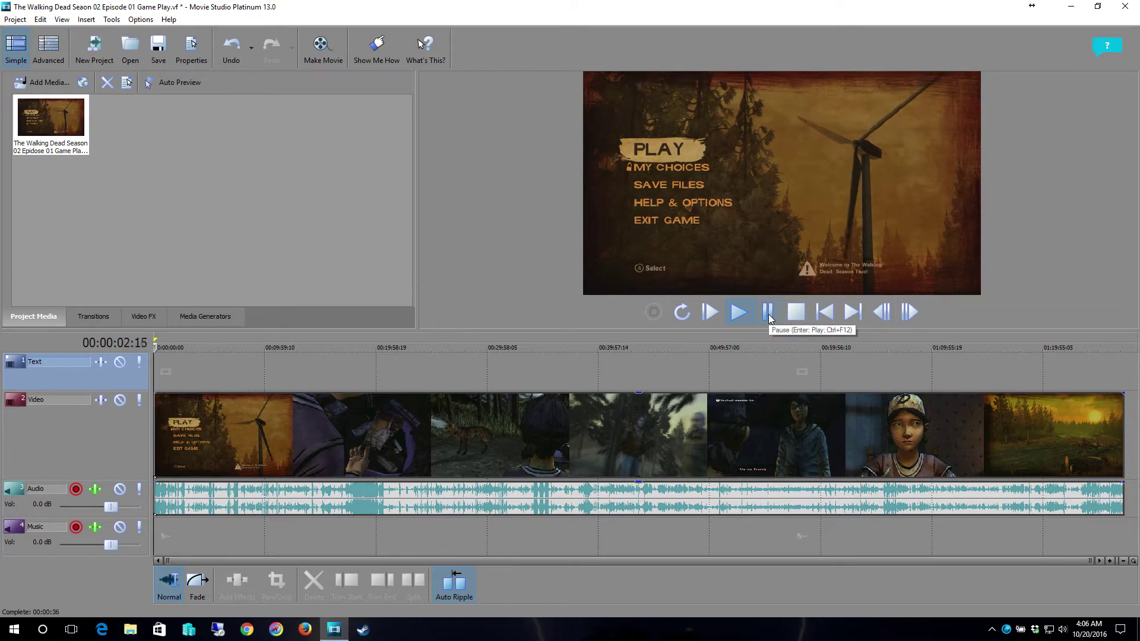
click(769, 317)
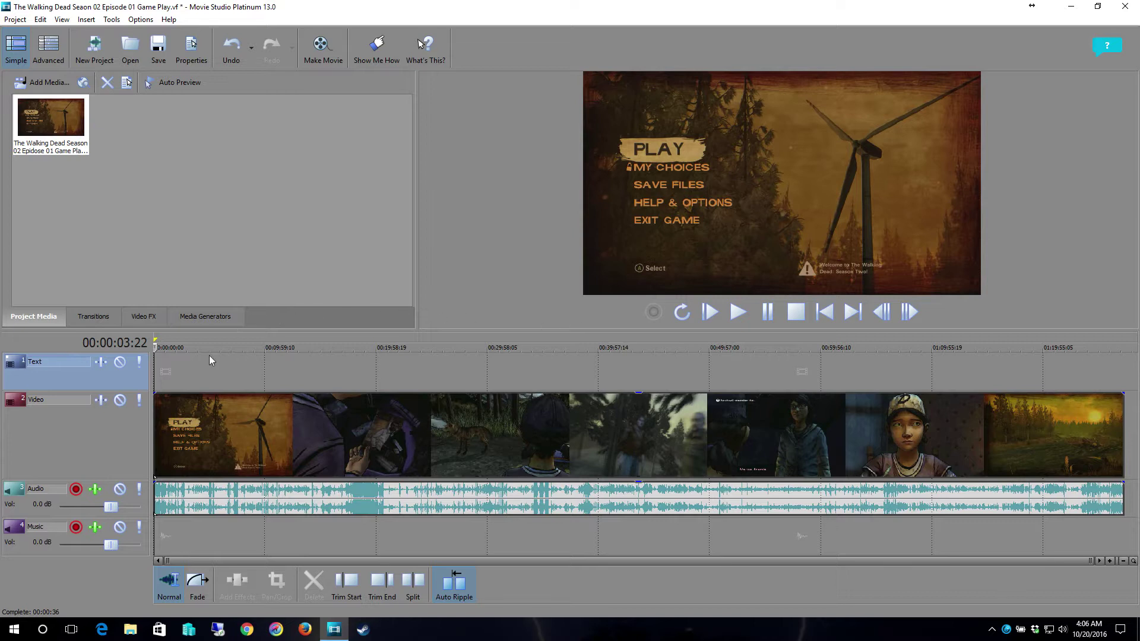
- Step the playhead along the timeline to 00:05:52:00
click(185, 360)
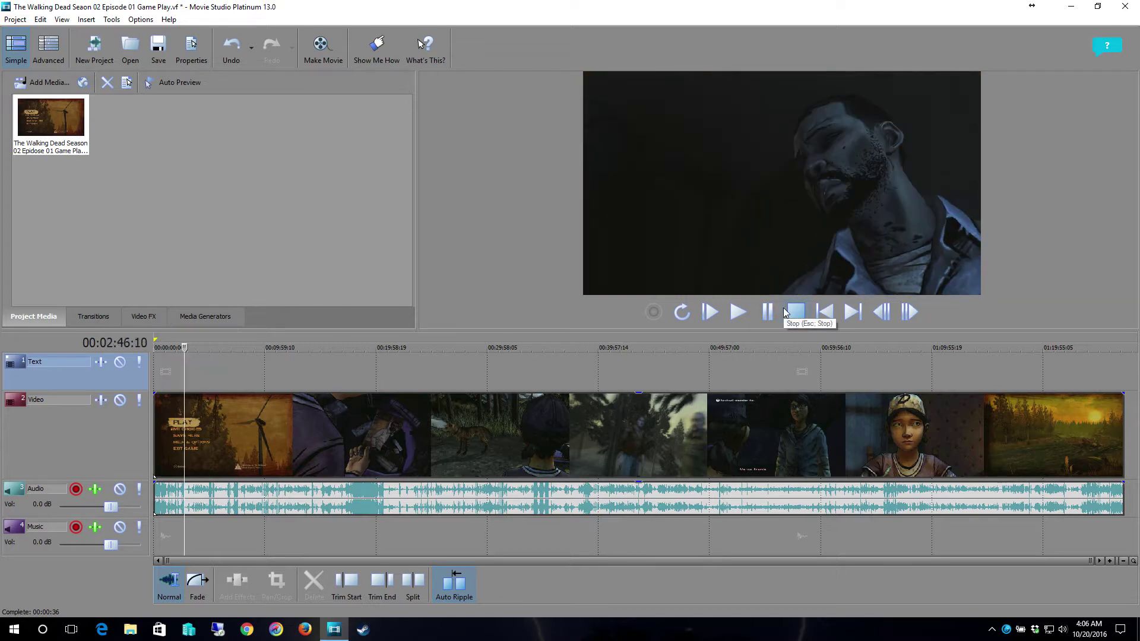
key(Left)
key(Left)
key(Left)
key(Left)
key(Left)
key(Left)
key(Left)
key(Left)
key(Left)
key(Left)
key(Left)
key(Left)
key(Left)
key(Left)
key(Left)
key(Left)
key(Left)
key(Left)
key(Left)
key(Left)
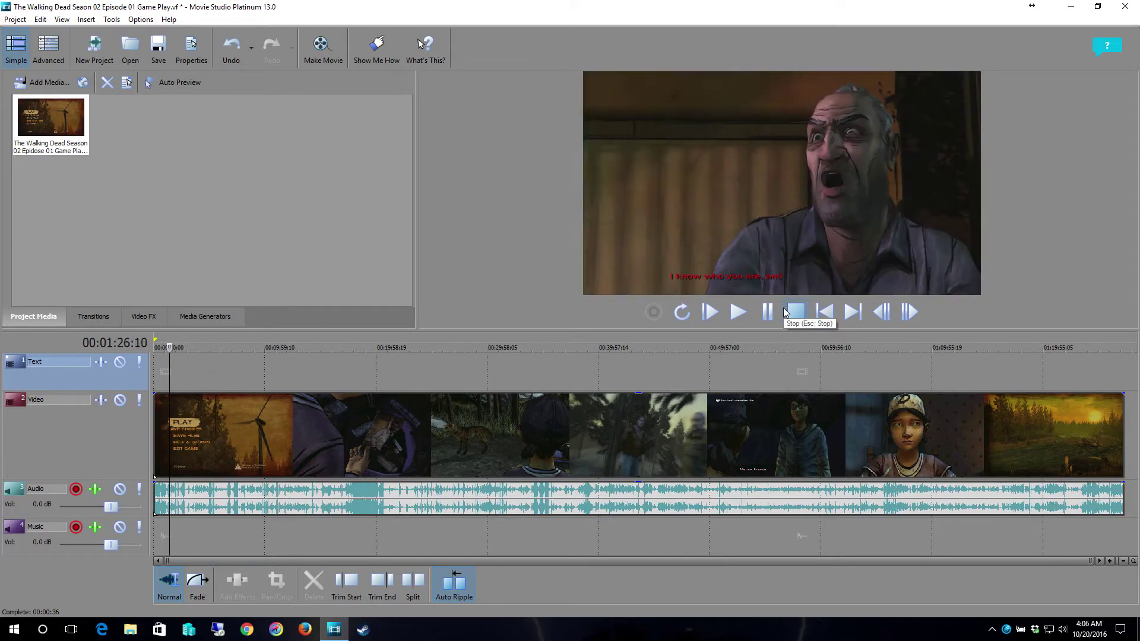
key(Right)
key(Right)
key(Right)
key(Right)
key(Right)
key(Right)
key(Right)
key(Right)
key(Right)
key(Right)
key(Right)
key(Right)
key(Right)
key(Right)
key(Right)
key(Right)
key(Right)
key(Right)
key(Right)
key(Right)
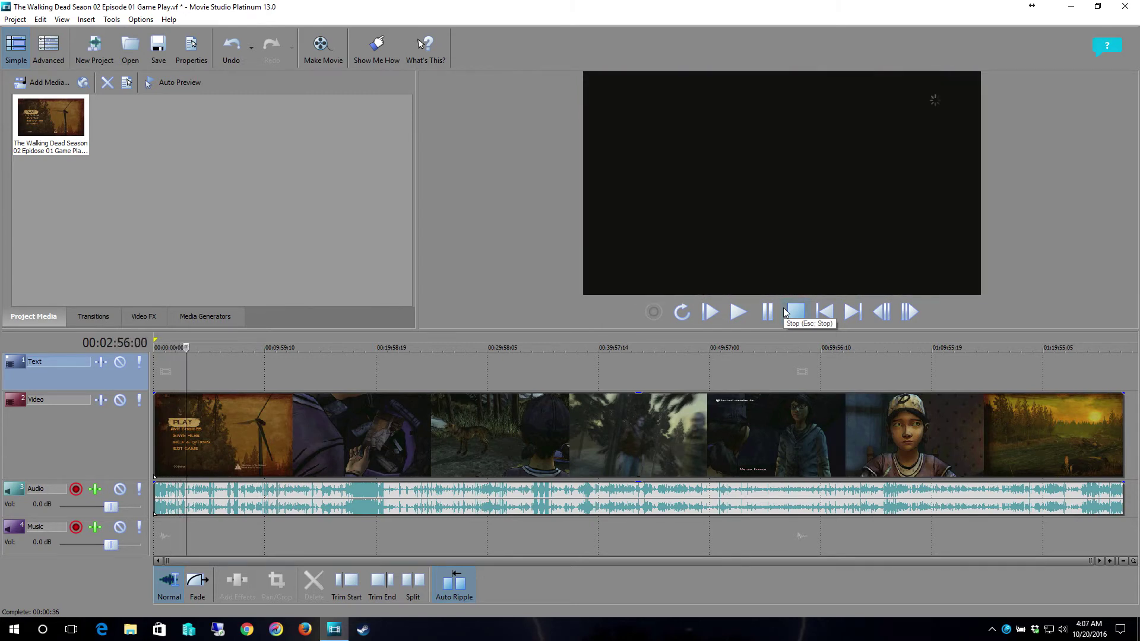
key(Right)
key(Right)
key(Right)
key(Right)
key(Right)
key(Right)
key(Right)
key(Right)
key(Right)
key(Right)
key(Right)
key(Right)
key(Right)
key(Right)
key(Right)
key(Right)
key(Right)
key(Right)
key(Right)
key(Right)
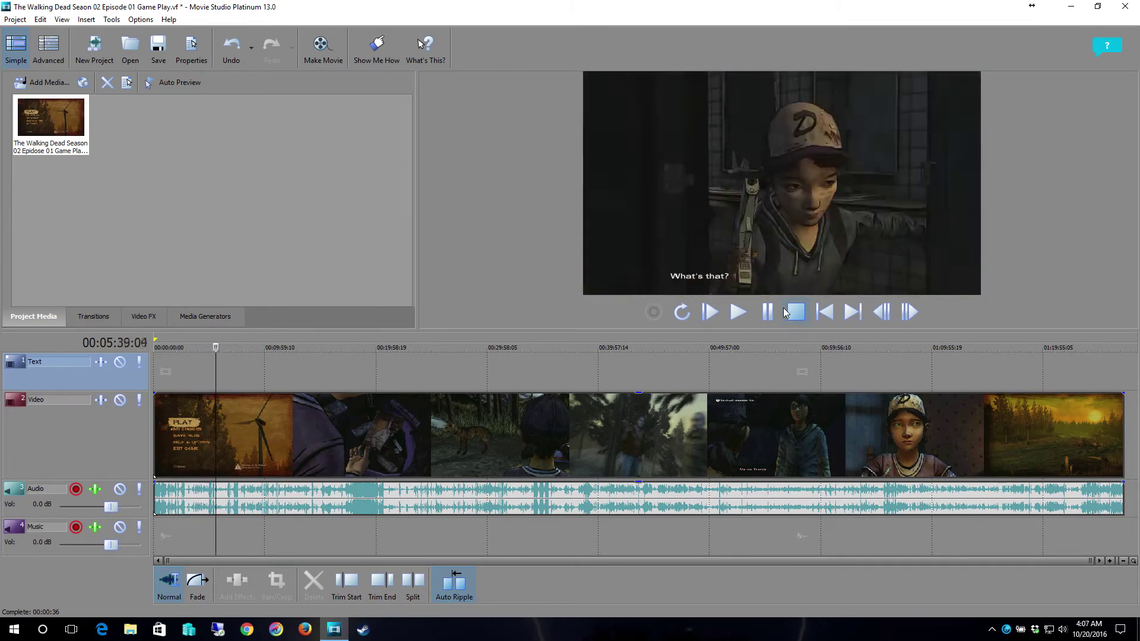
key(Right)
key(Right)
key(Right)
key(Right)
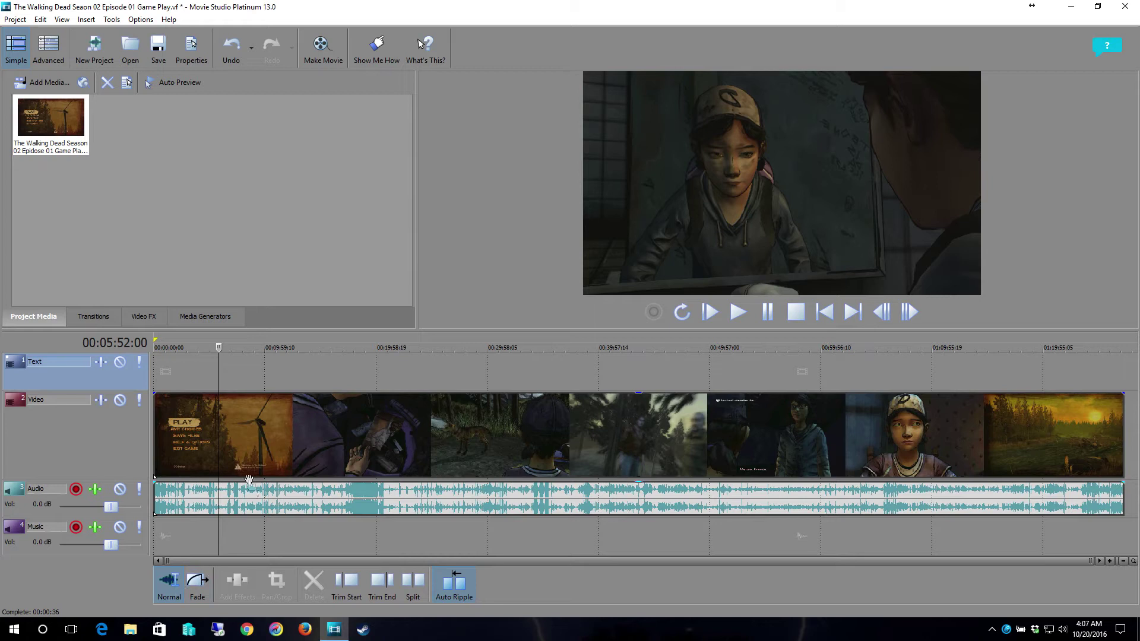
- Review the footage frame by frame from about 5:51 and zoom in around 00:30:54:07
scroll(240, 488, up, 20)
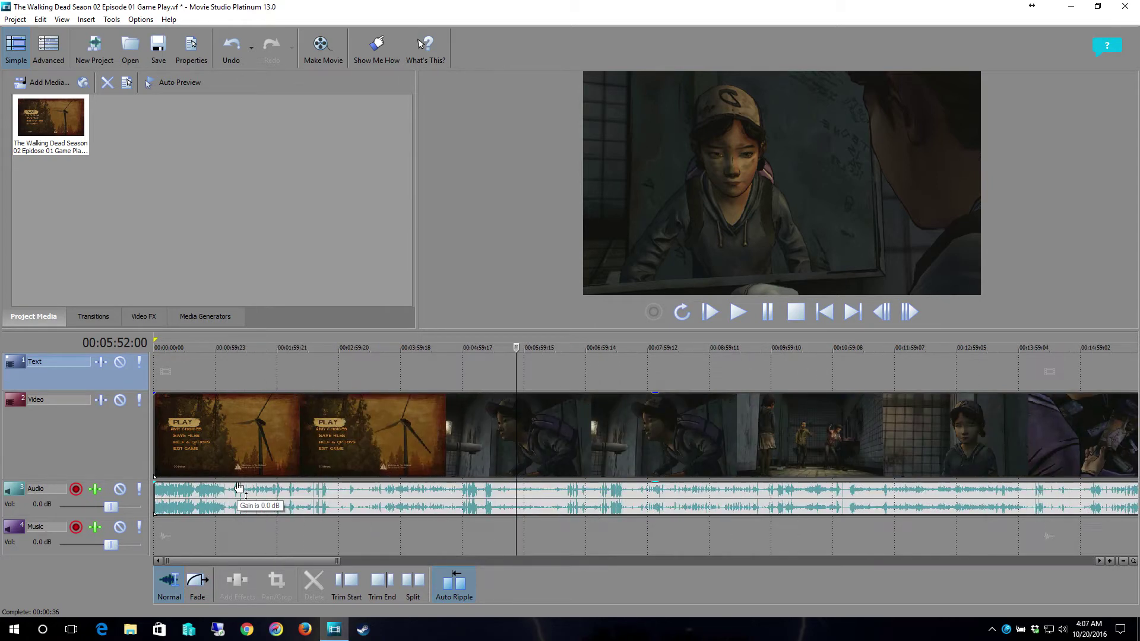
scroll(239, 488, up, 5)
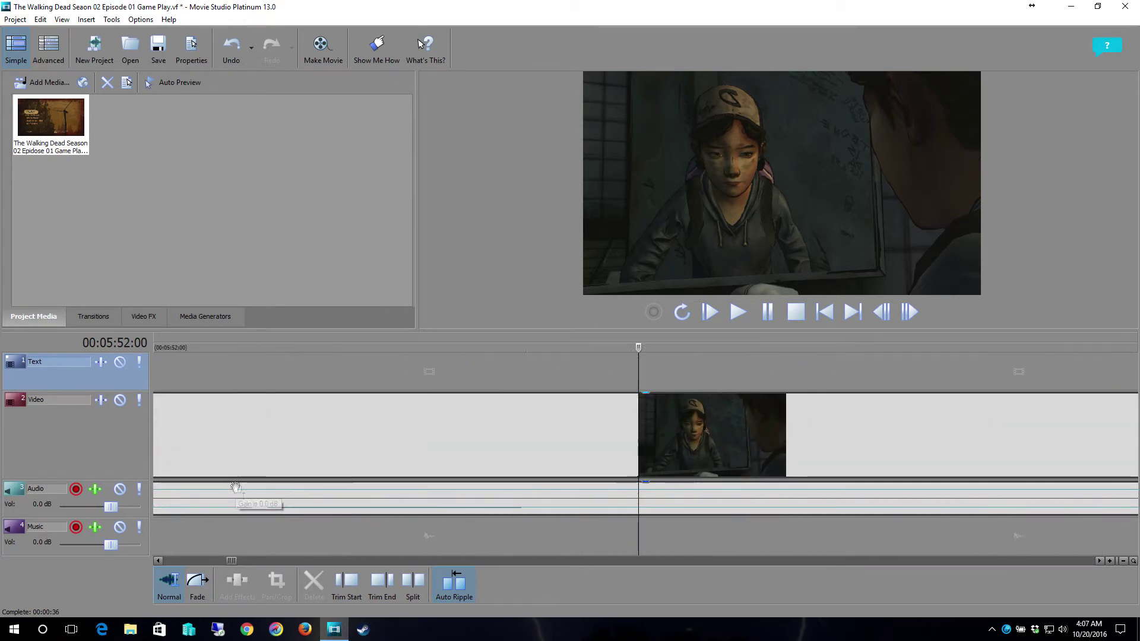
key(Right)
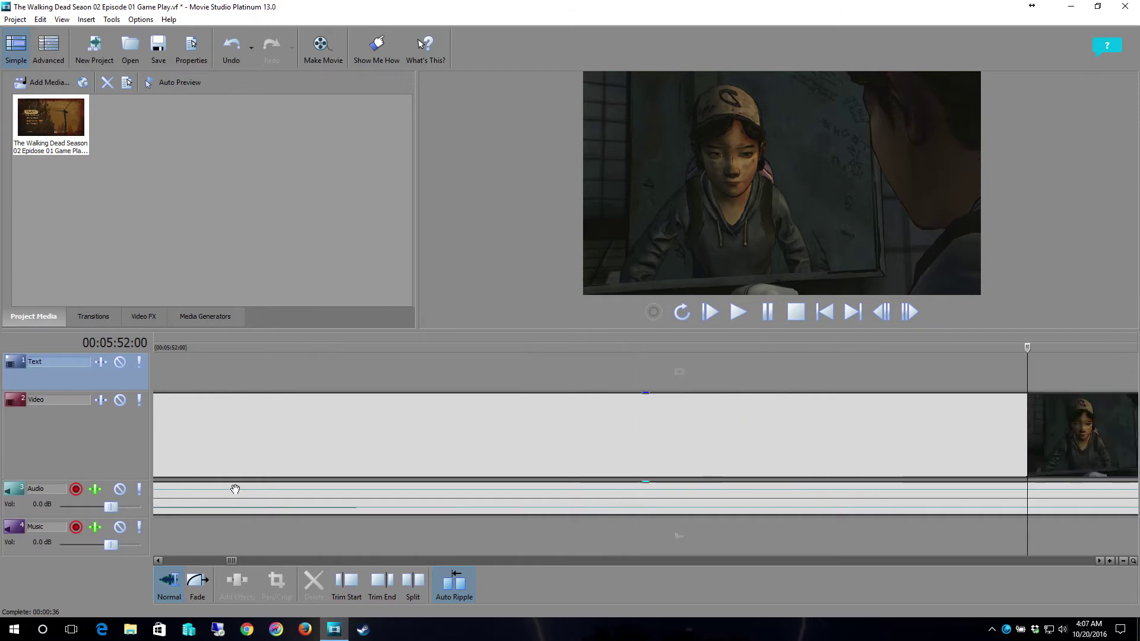
key(Left)
key(Left)
key(Left)
key(Left)
key(Left)
key(Left)
key(Left)
key(Left)
key(Left)
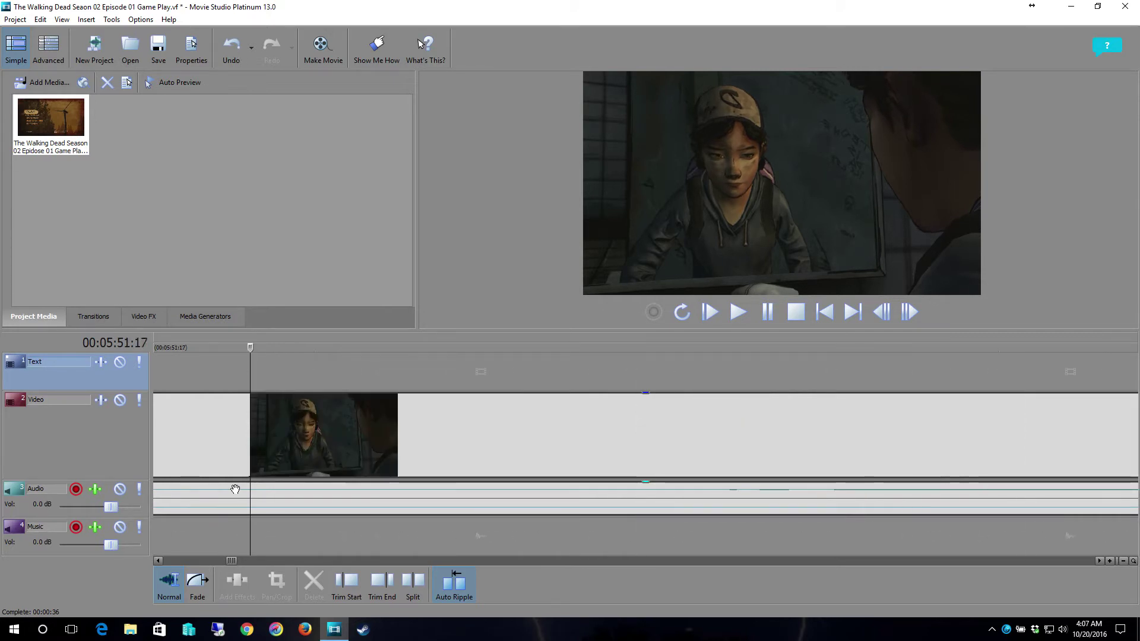
key(space)
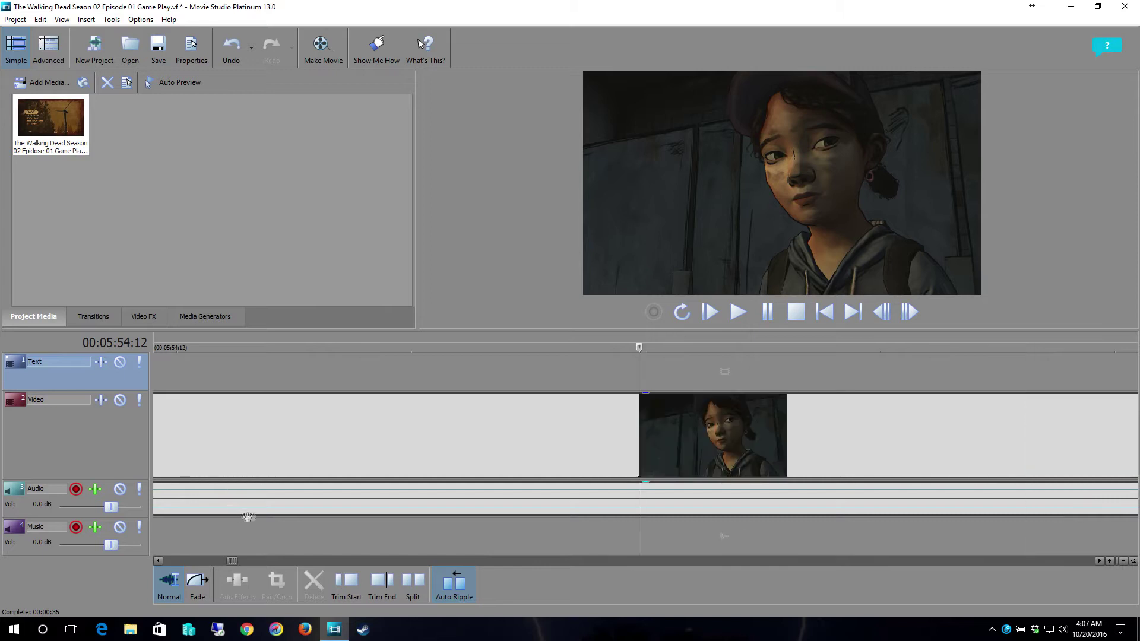
scroll(318, 503, down, 10)
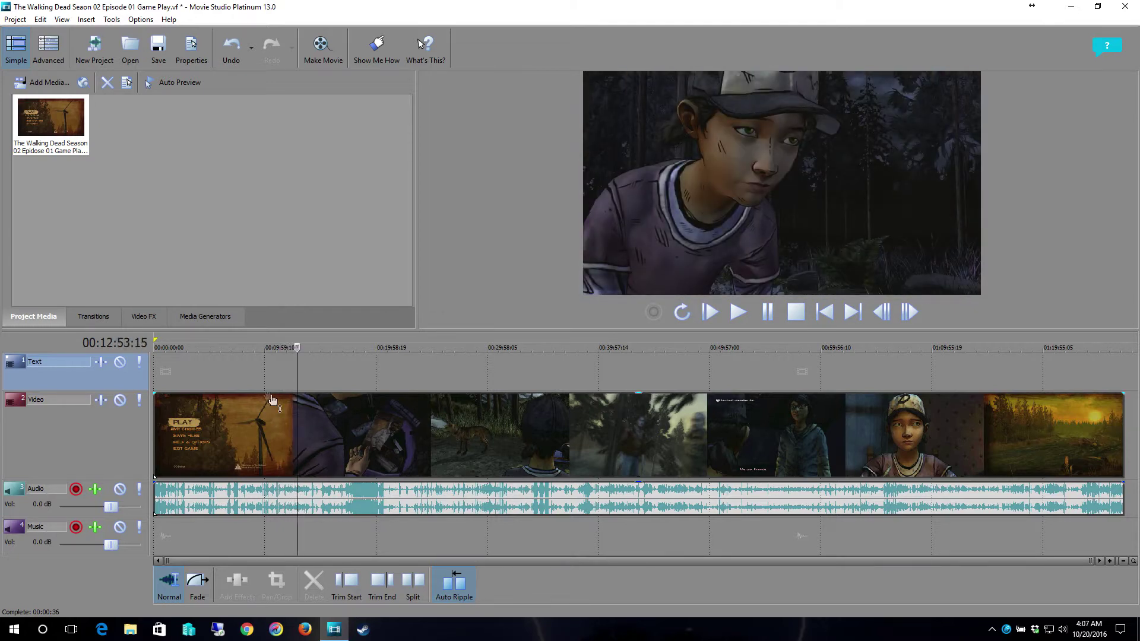
scroll(359, 404, up, 5)
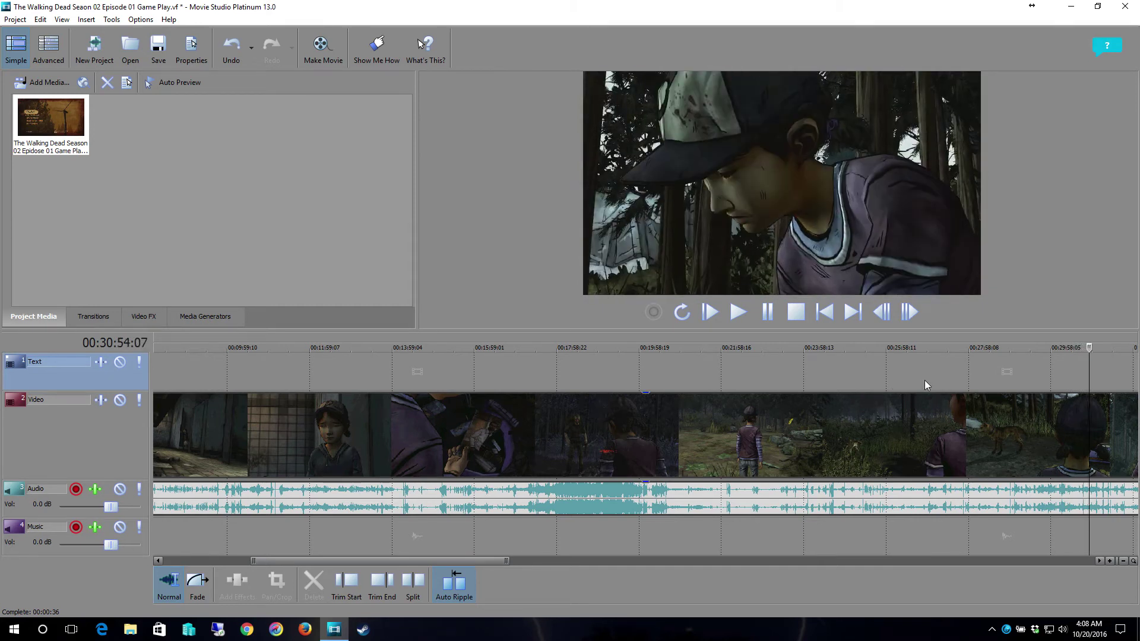
key(Up)
key(Up)
key(Up)
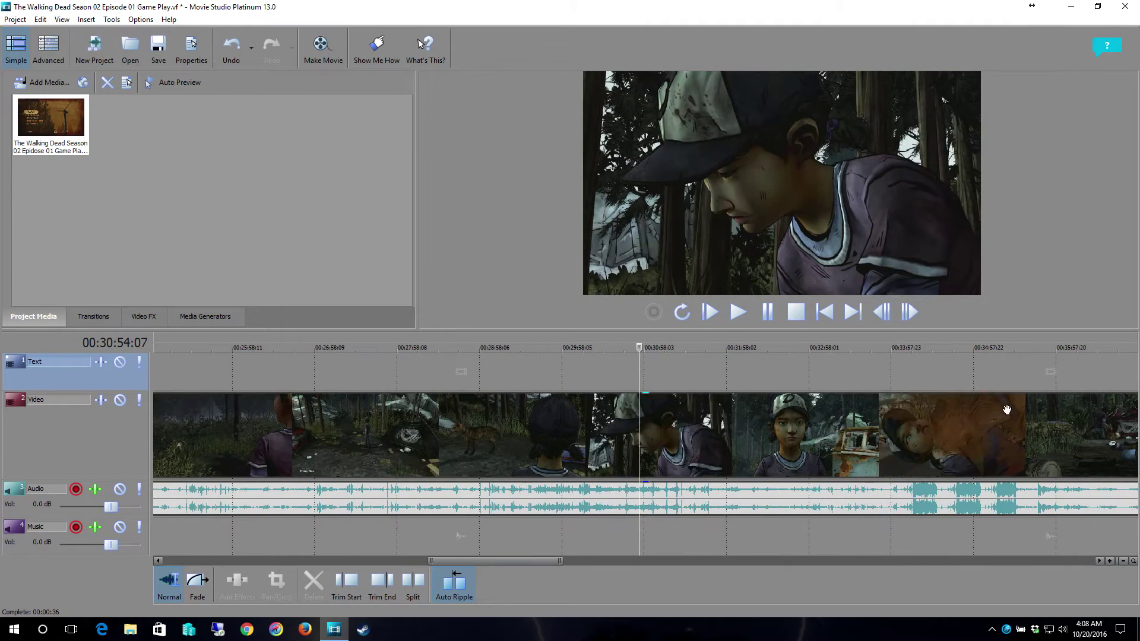
- Play forward to the dog attack scene, then shuttle backward around 34:24
key(space)
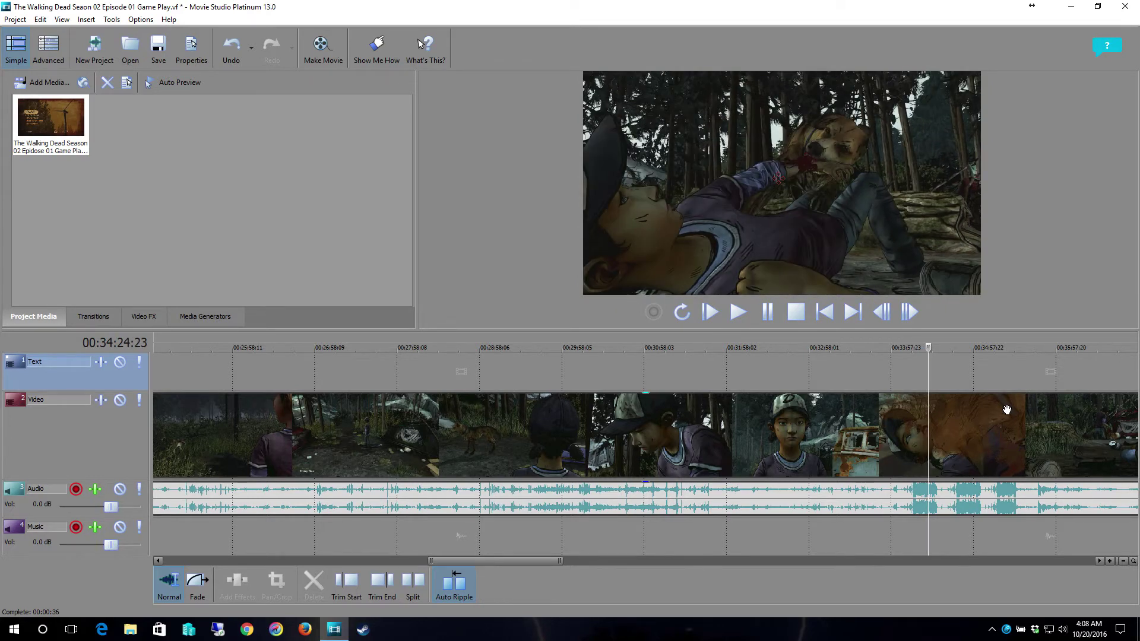
key(space)
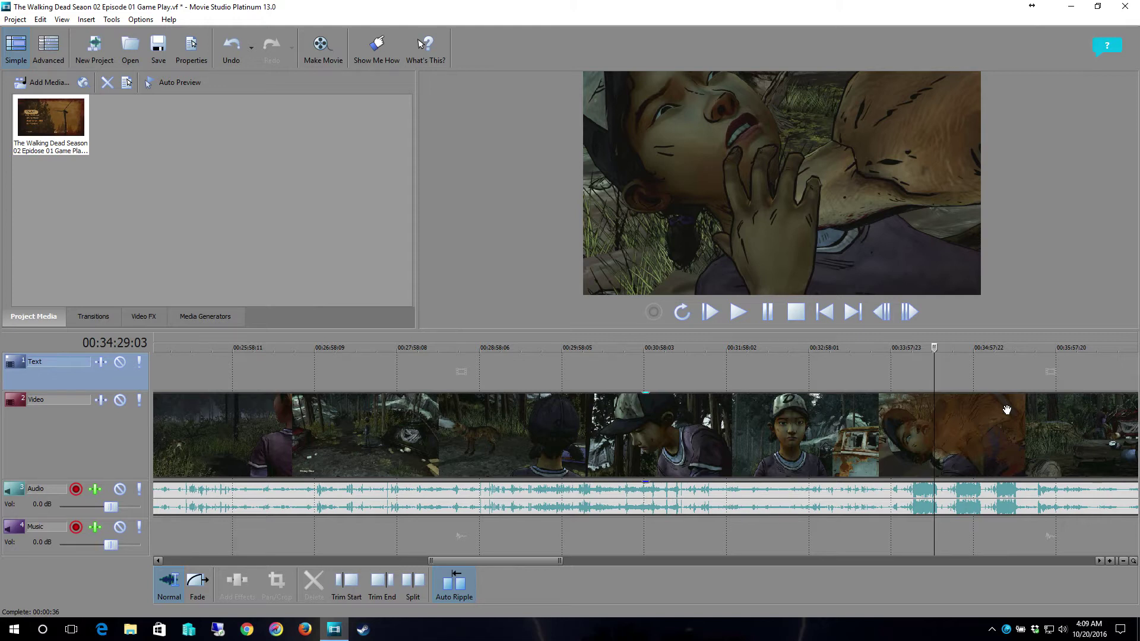
key(j)
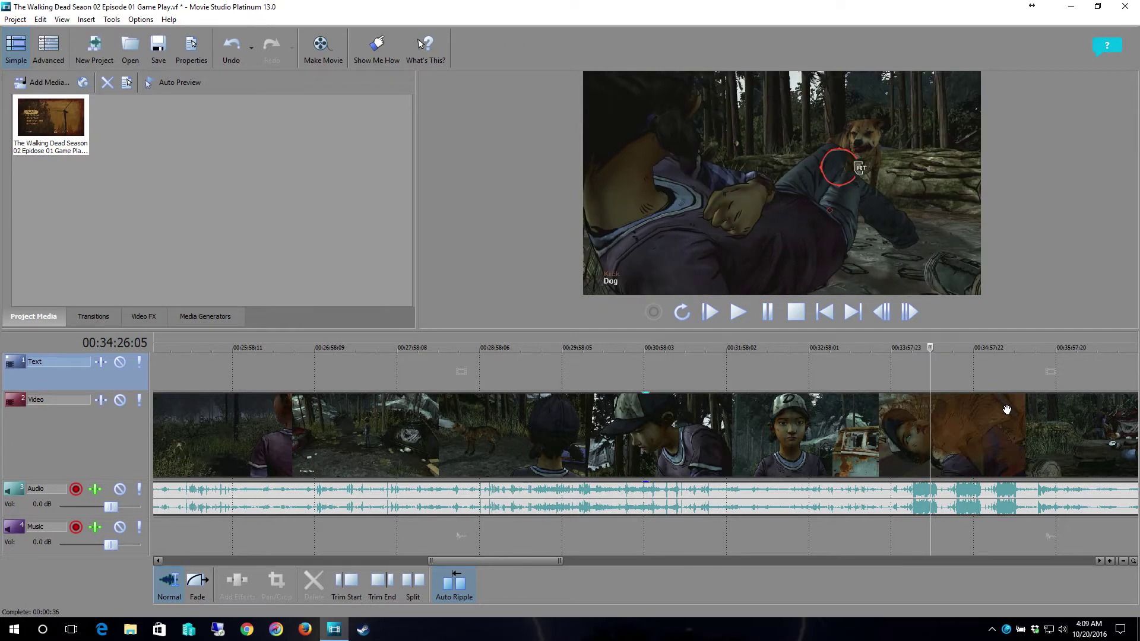
- Shuttle back and forth with J and L until the playhead rests at 00:34:10:16
scroll(855, 362, up, 5)
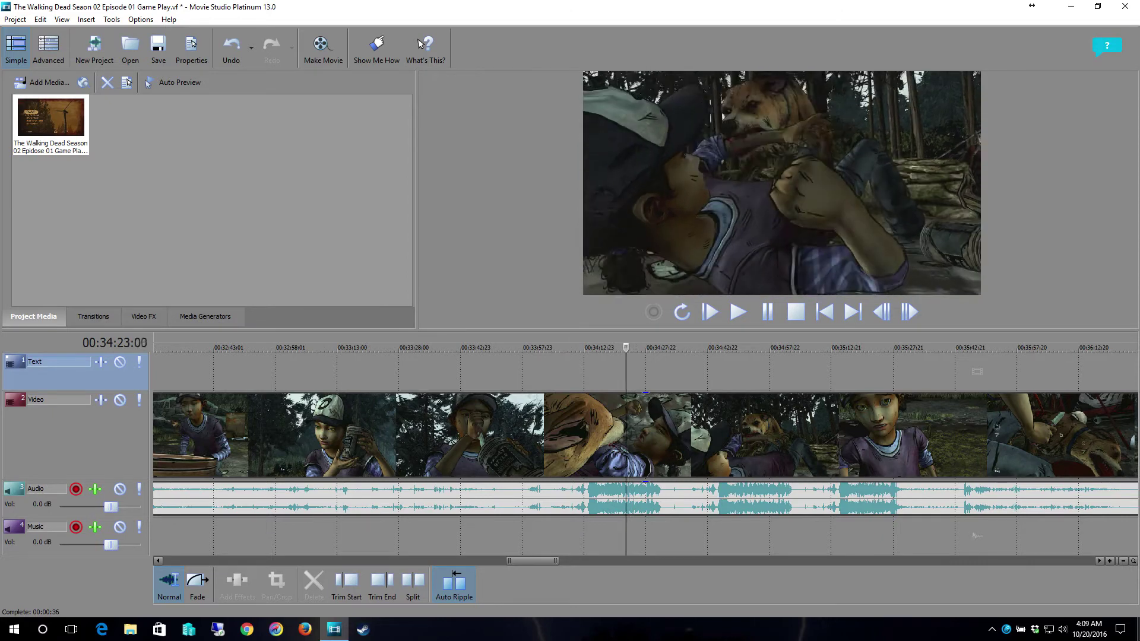
key(space)
key(j)
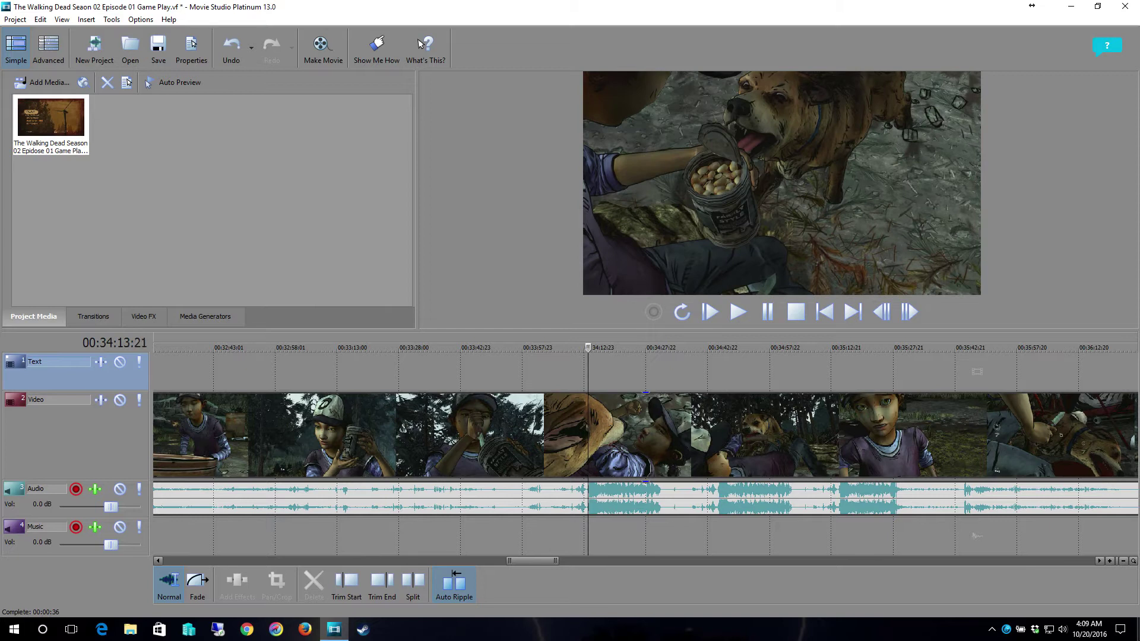
key(l)
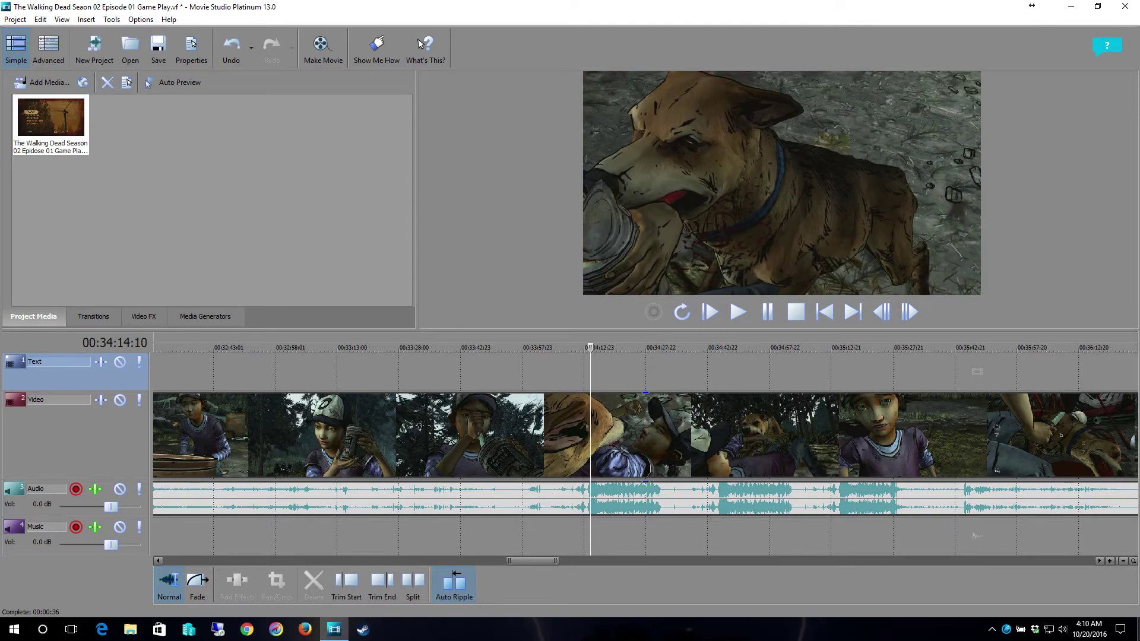
key(j)
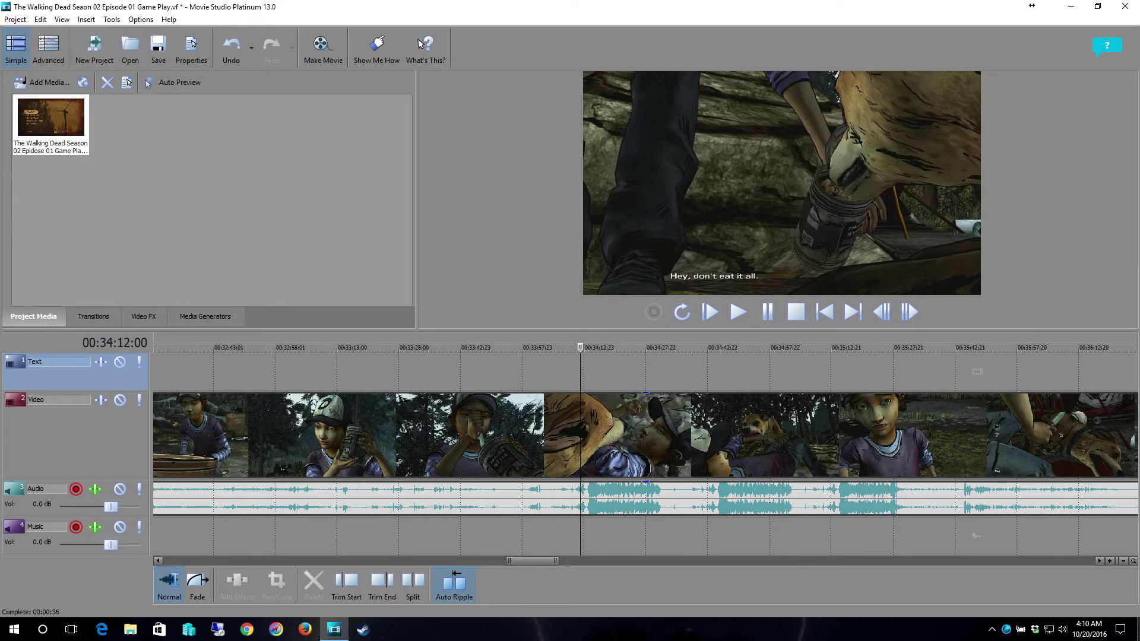
key(l)
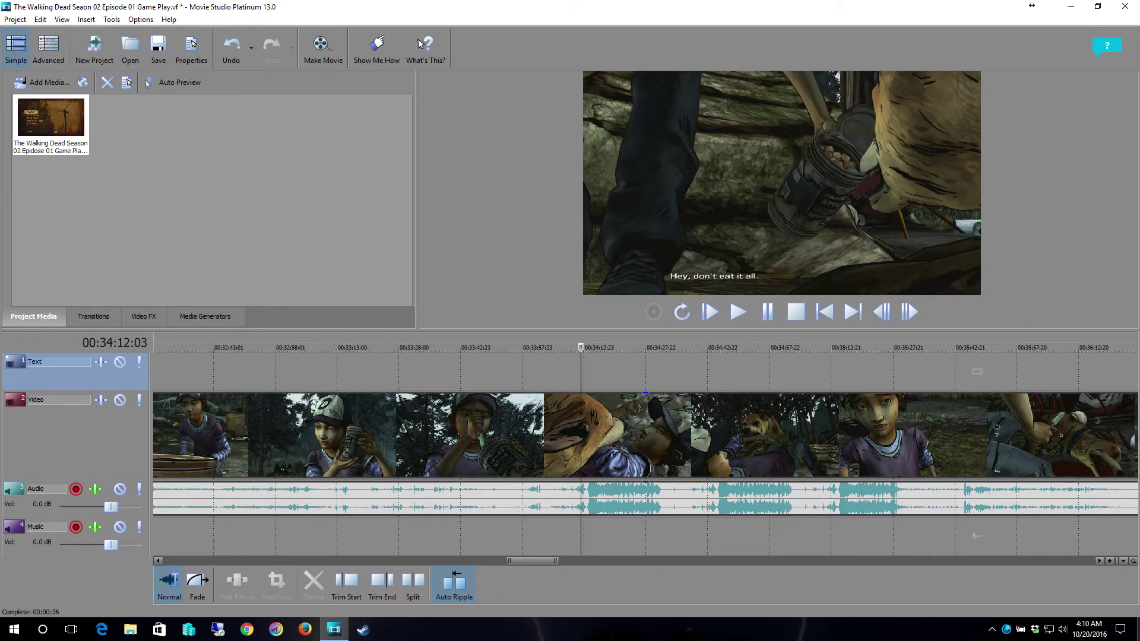
key(j)
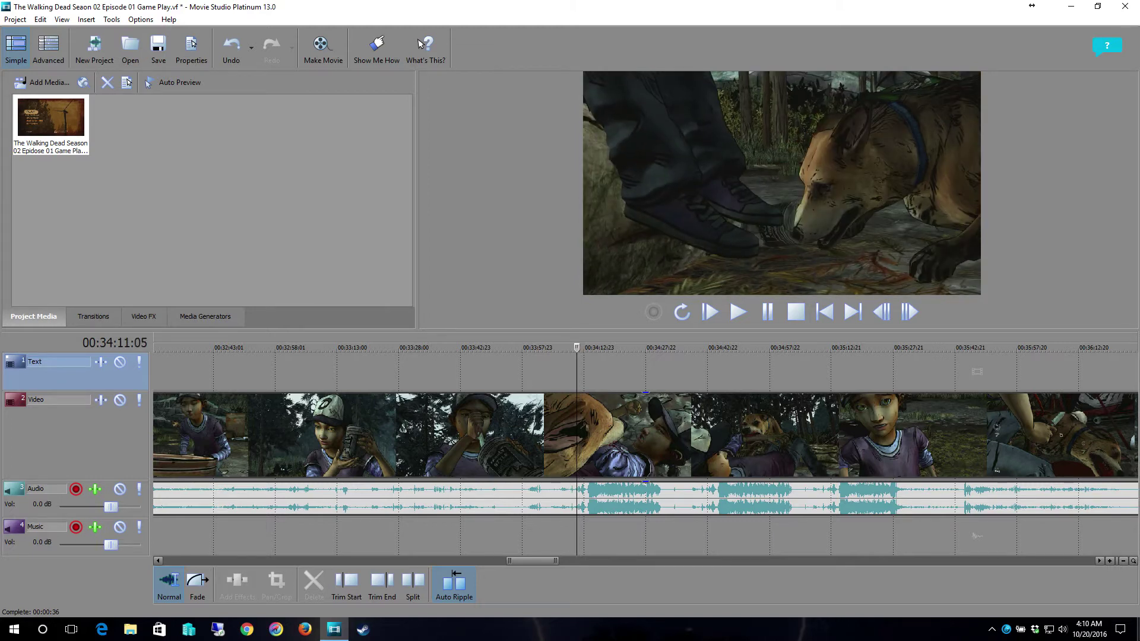
key(l)
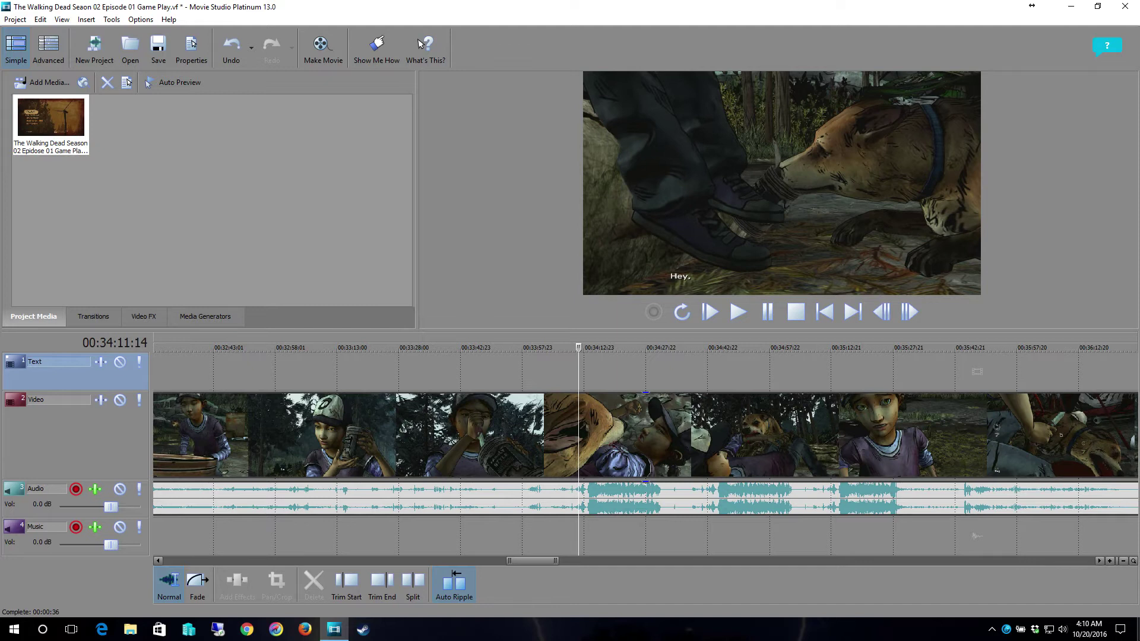
key(j)
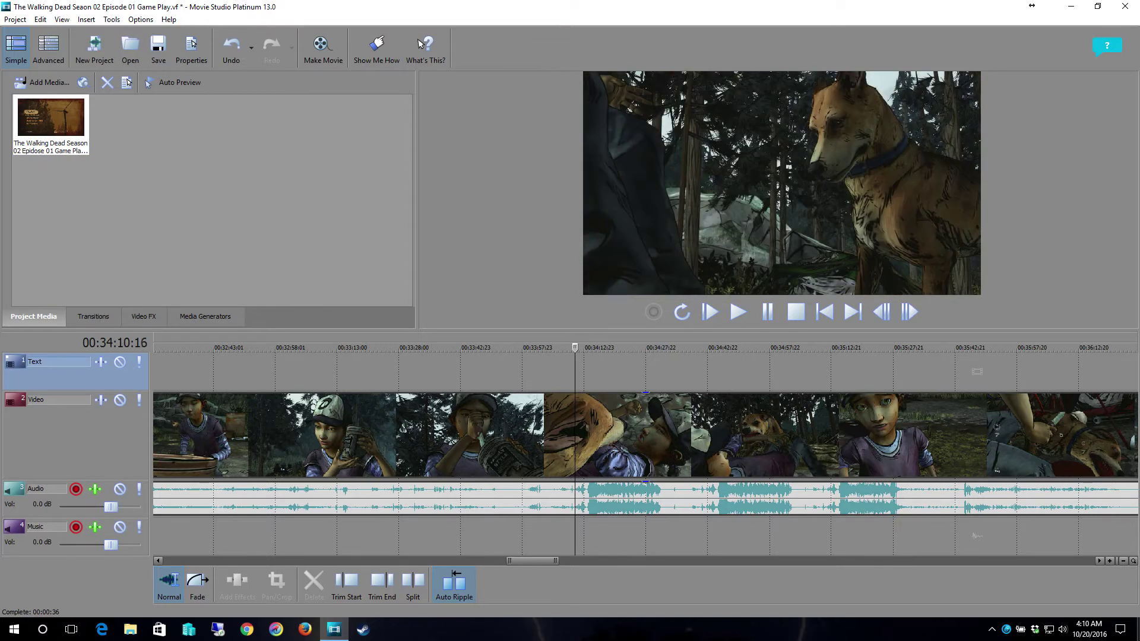
key(l)
- Split the clip at 00:34:10:16 and 00:35:11:15 and delete the dog section between
click(422, 587)
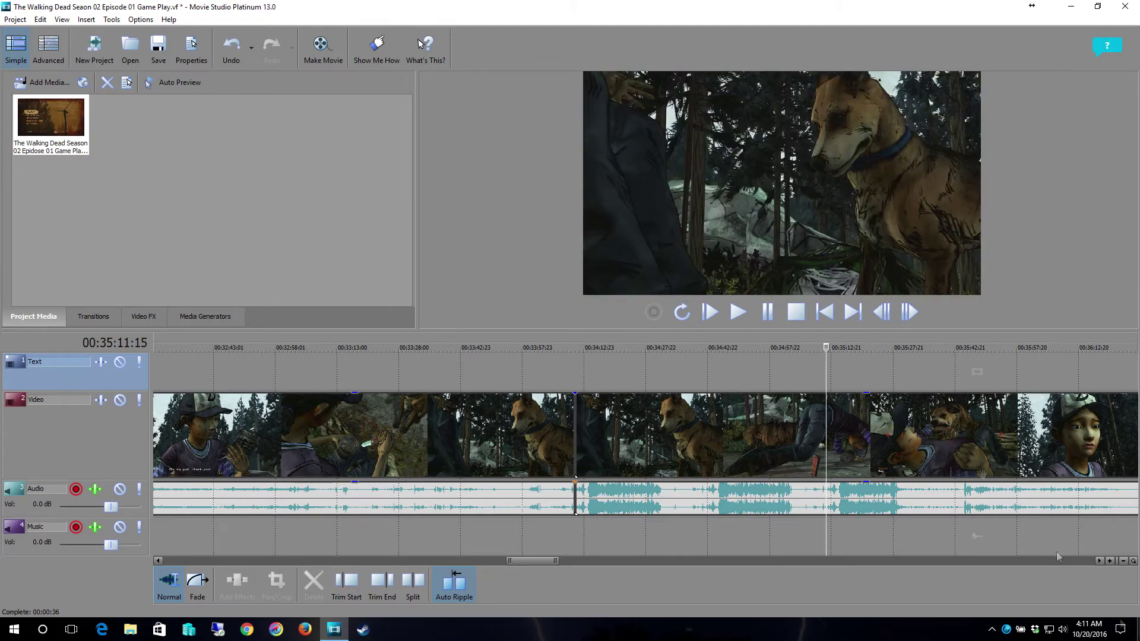
click(401, 588)
click(665, 472)
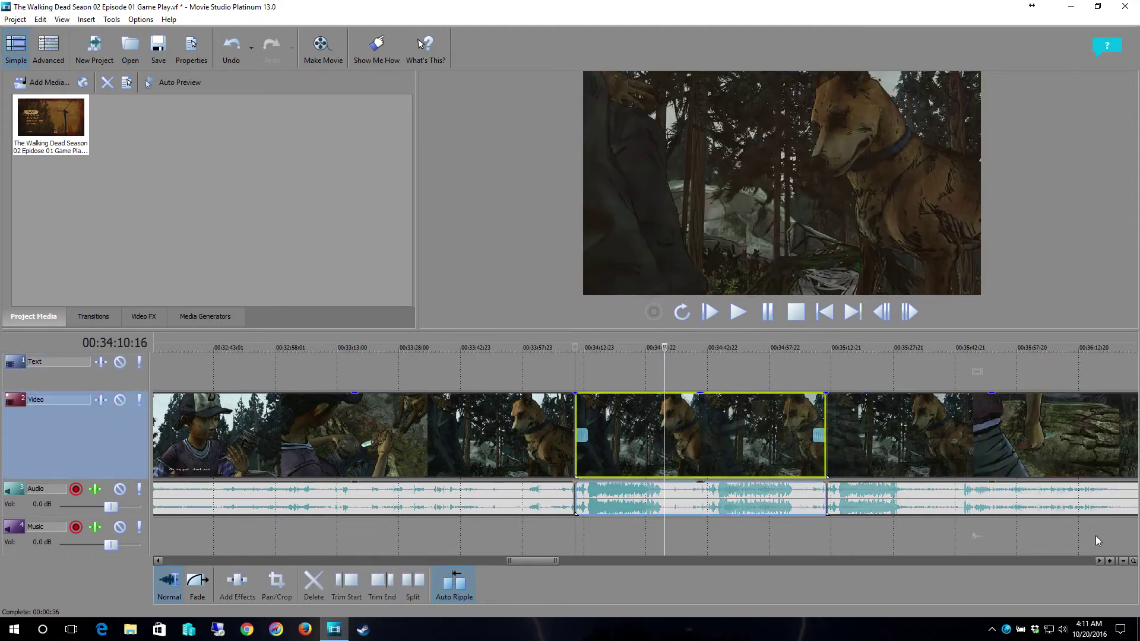
key(Delete)
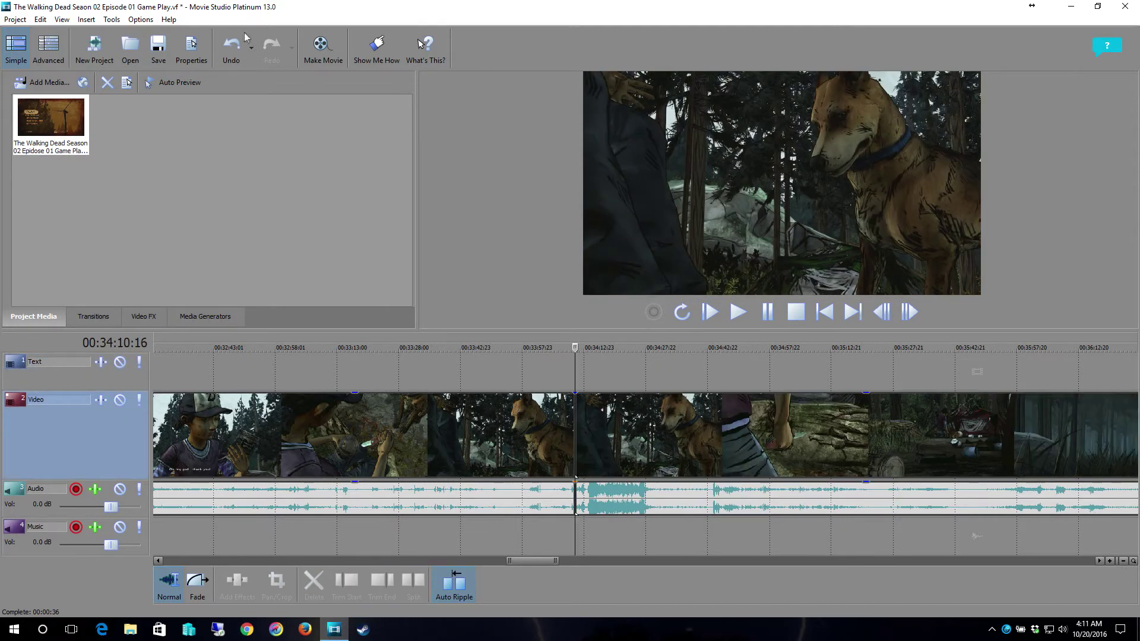
- Save the project
click(16, 20)
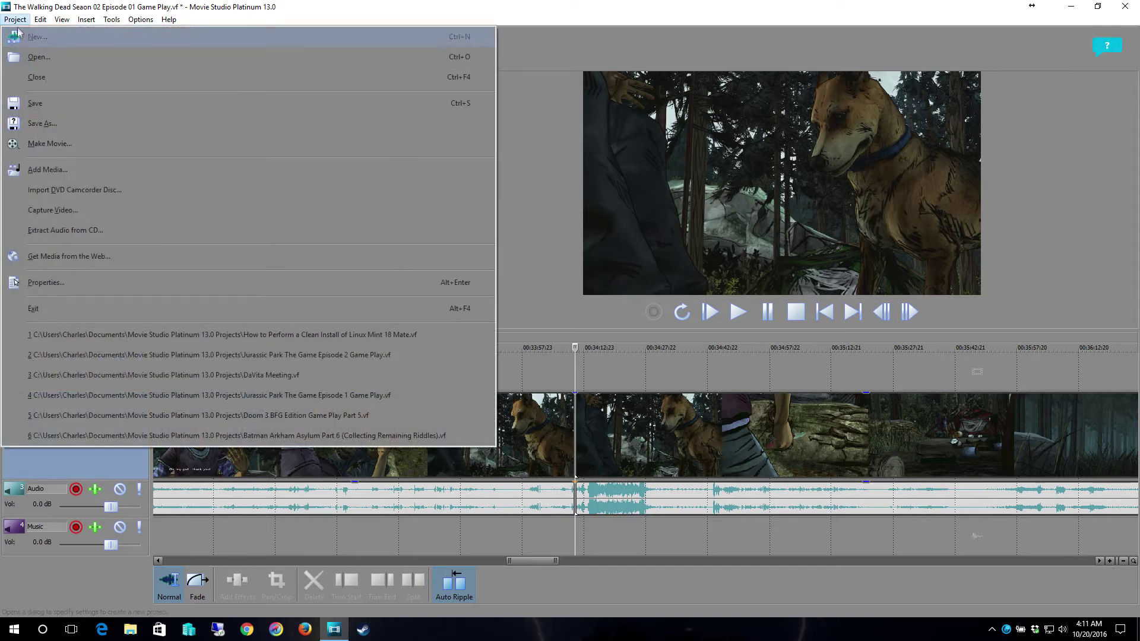
click(35, 103)
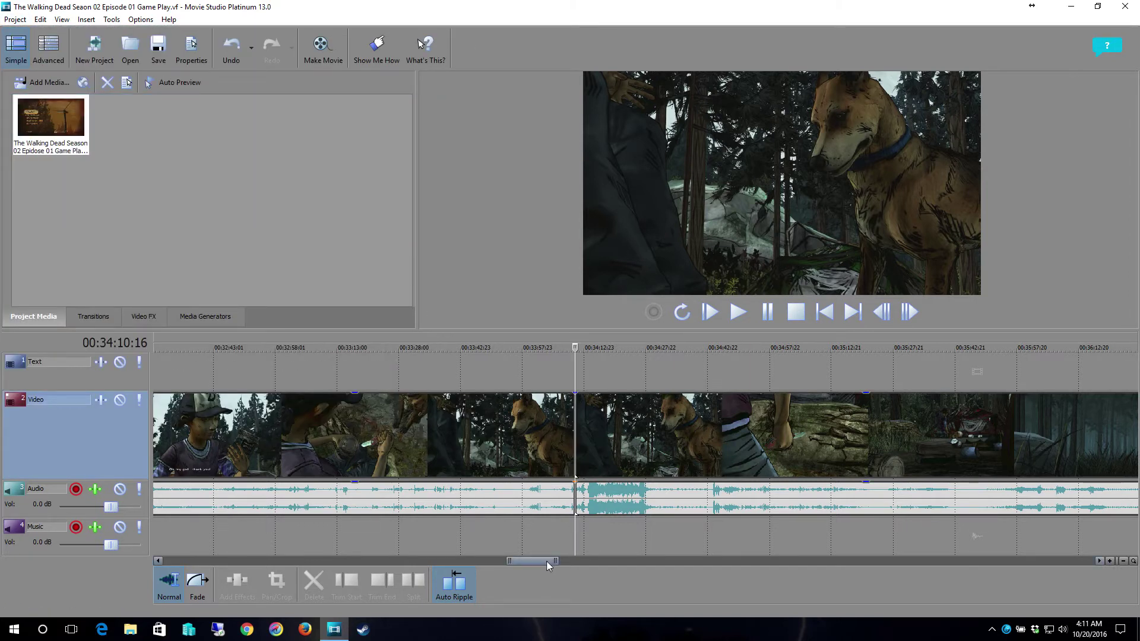
drag(549, 559, 153, 578)
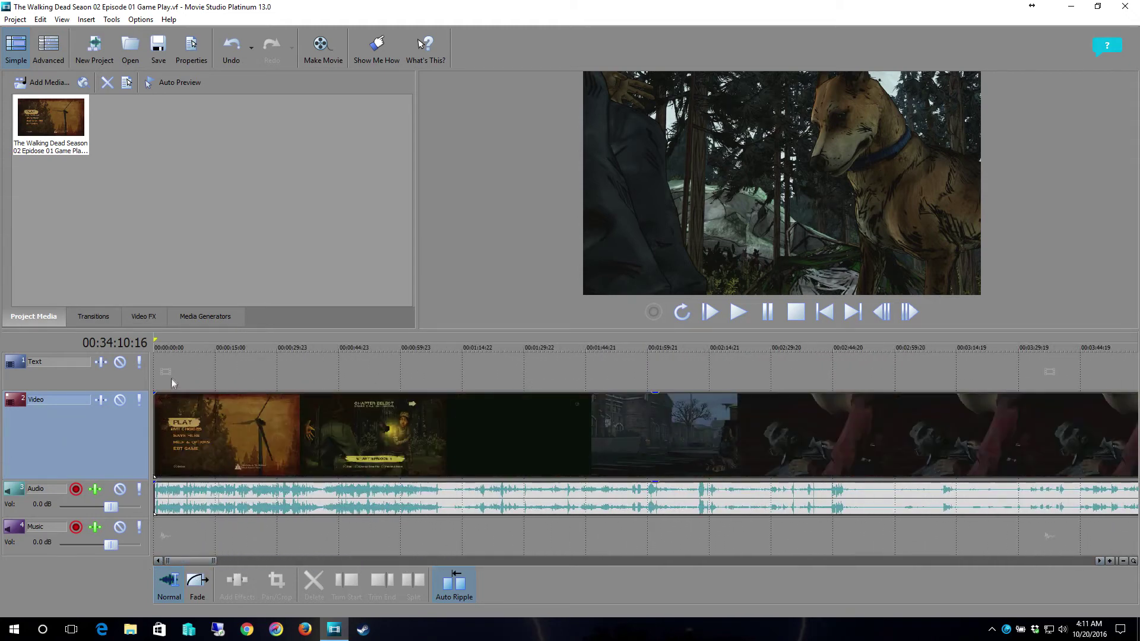
- Jump back to 00:00:00 and play the edited clip from the title menu scene
click(156, 355)
click(746, 310)
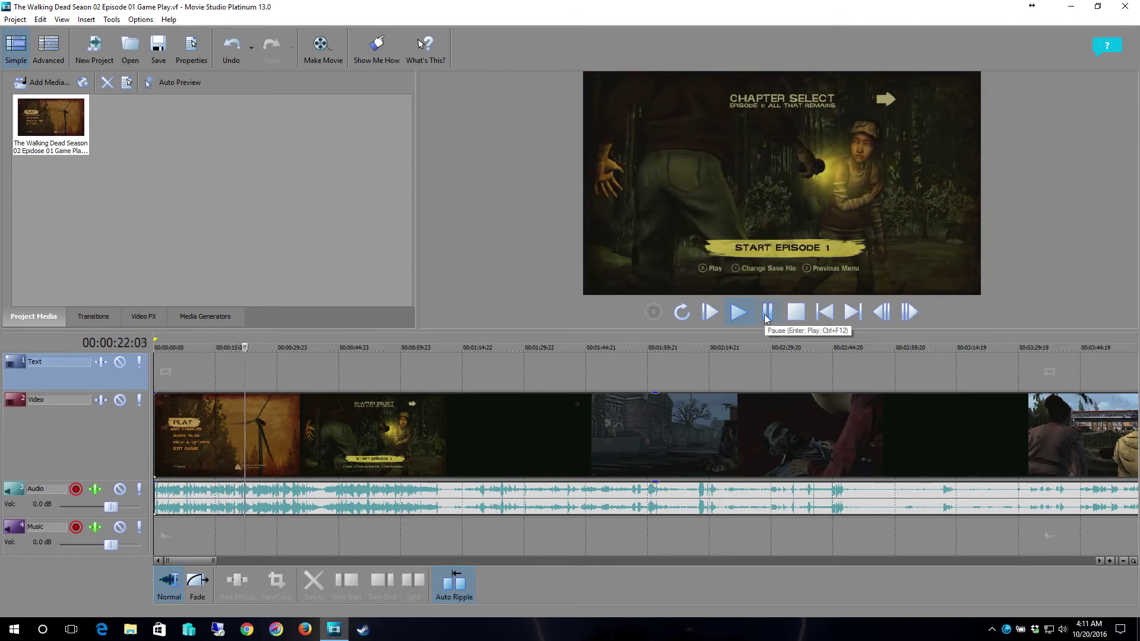
click(767, 312)
click(184, 348)
click(152, 349)
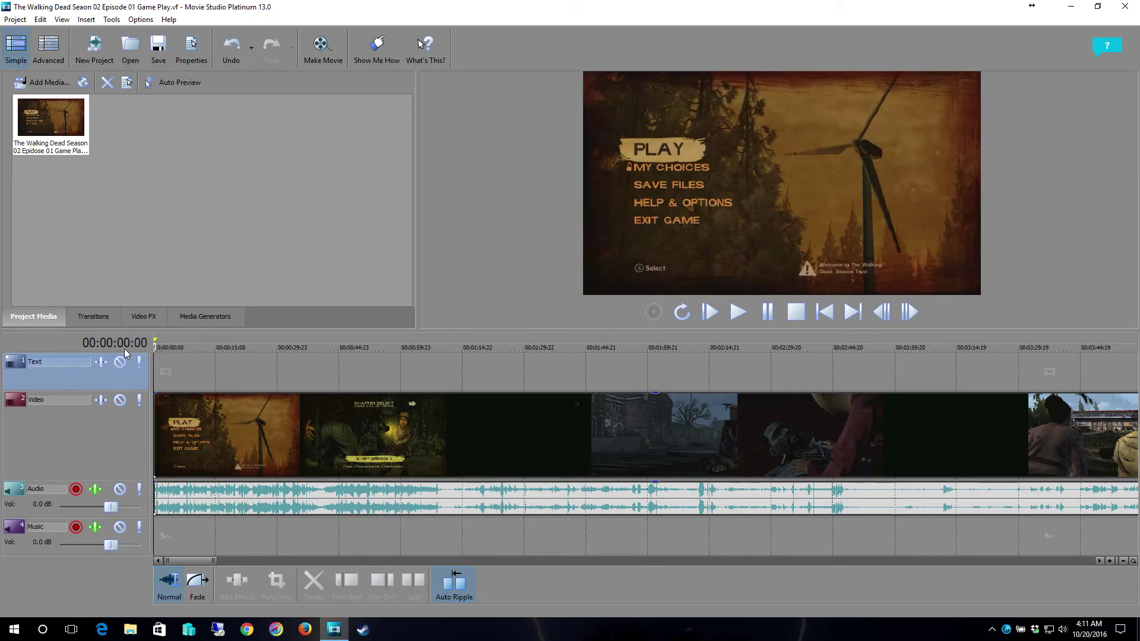
click(738, 312)
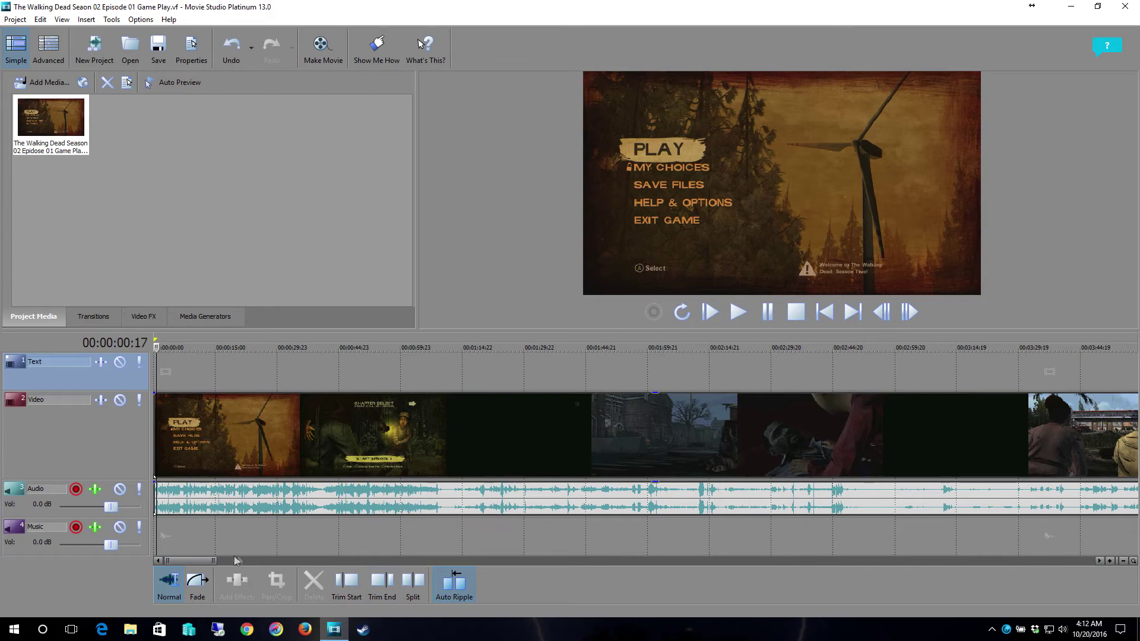
- Jump to the edit point at 34:10:16 and play through the cut to confirm it joins cleanly
drag(209, 561, 393, 587)
scroll(528, 525, down, 10)
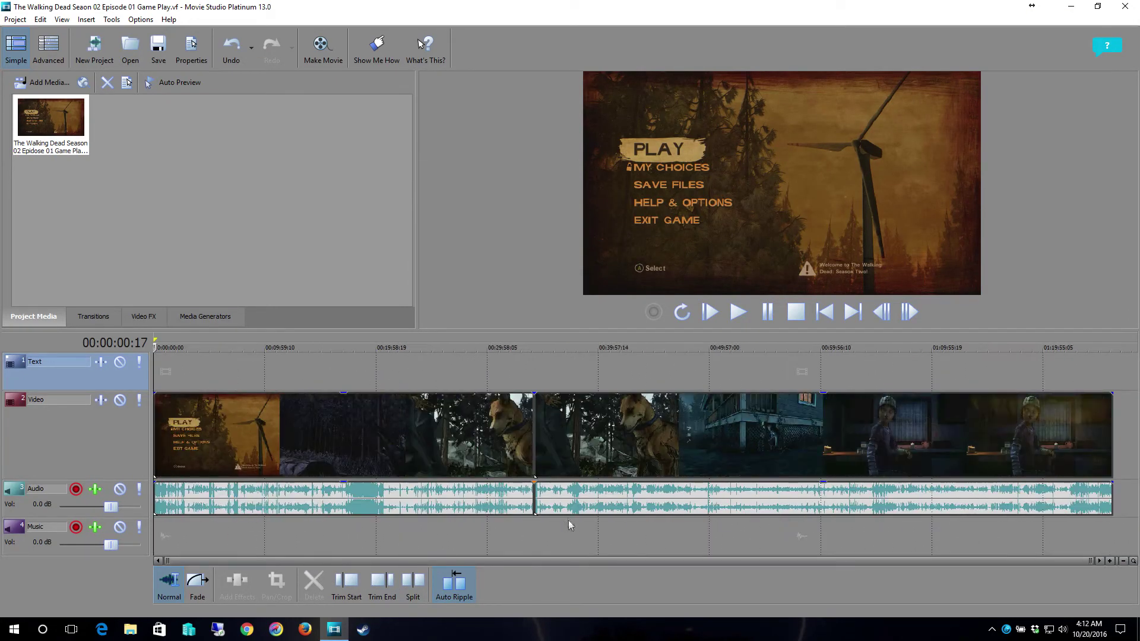
click(535, 374)
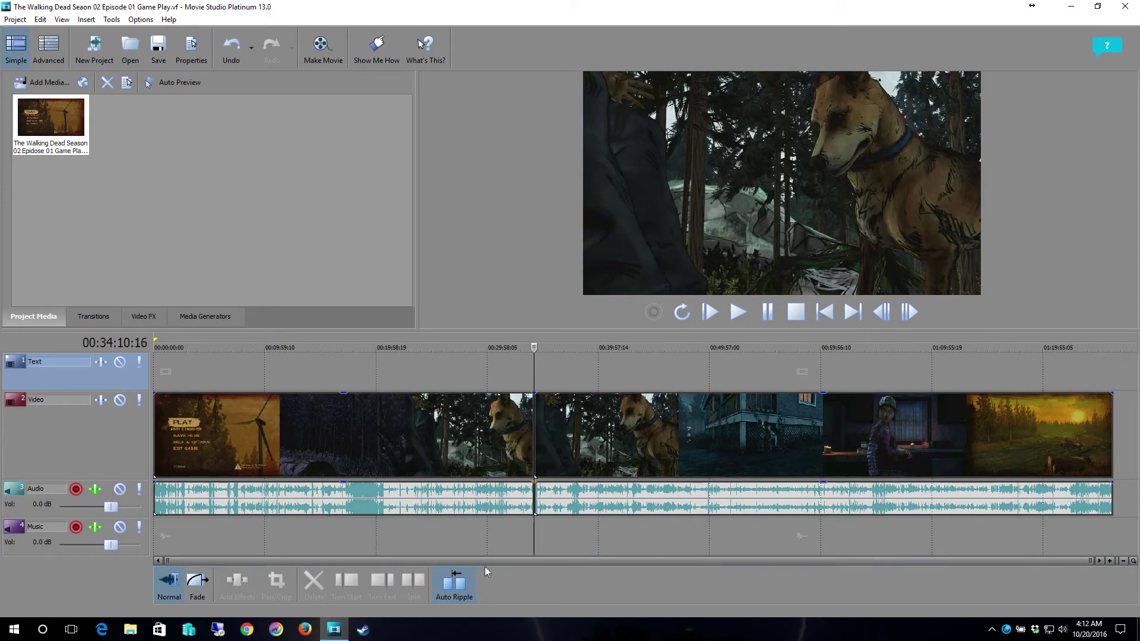
scroll(511, 522, up, 5)
scroll(607, 521, up, 5)
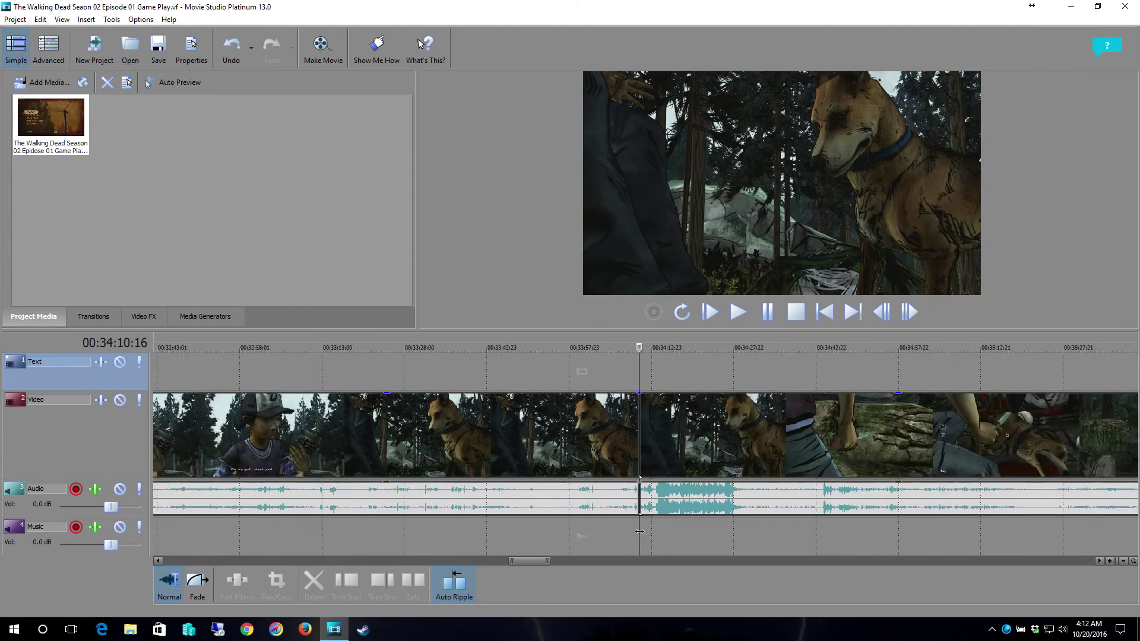
scroll(683, 551, down, 1)
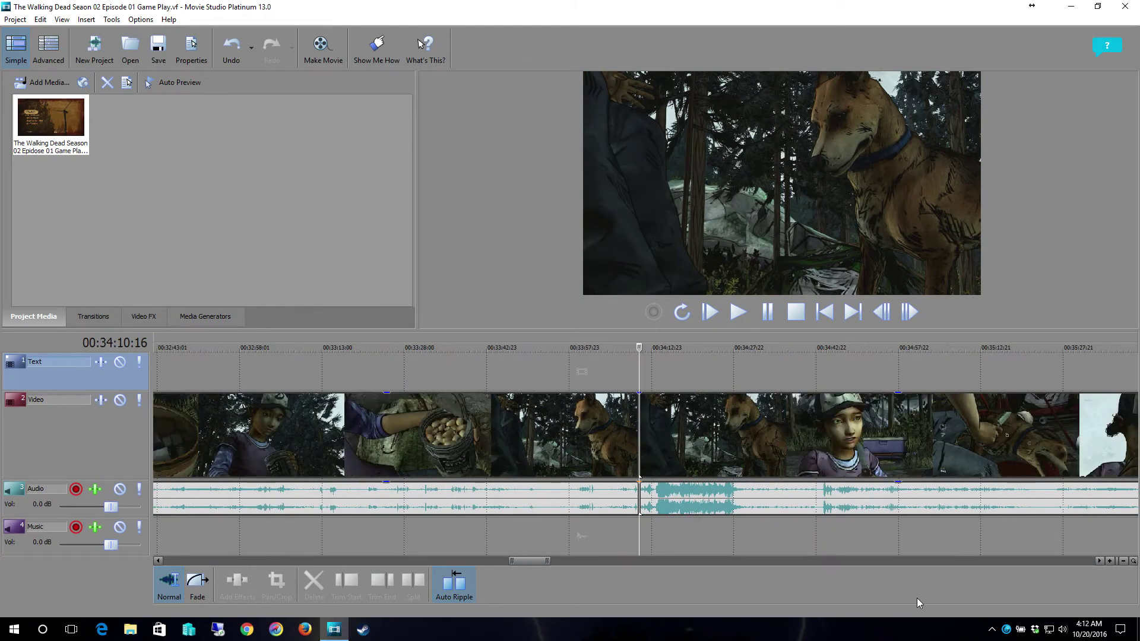
key(space)
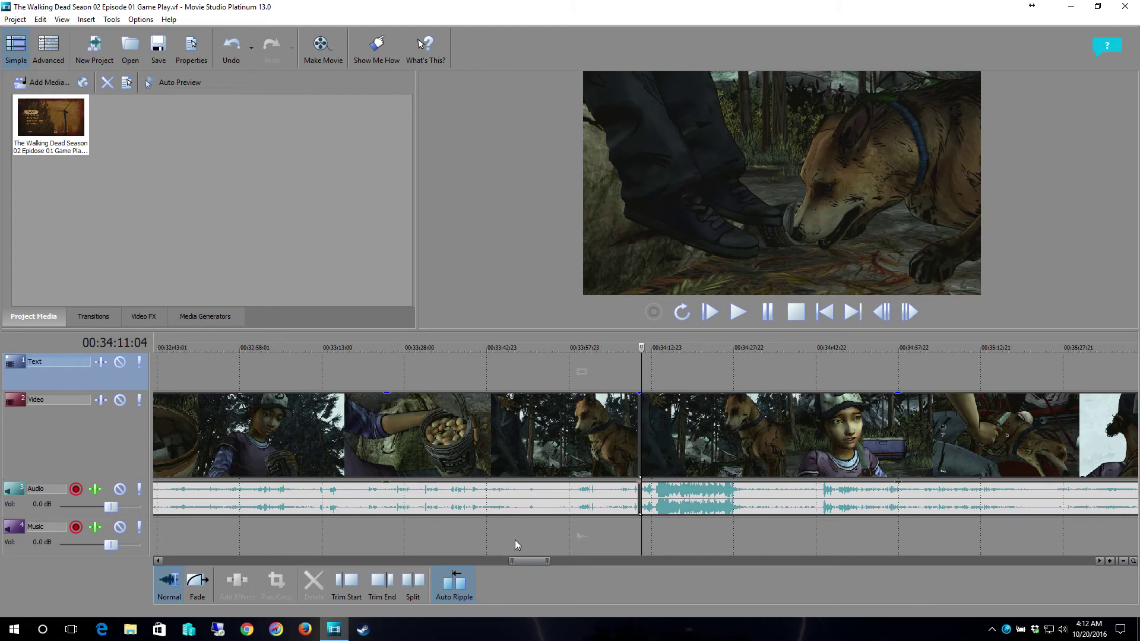
drag(527, 557, 614, 572)
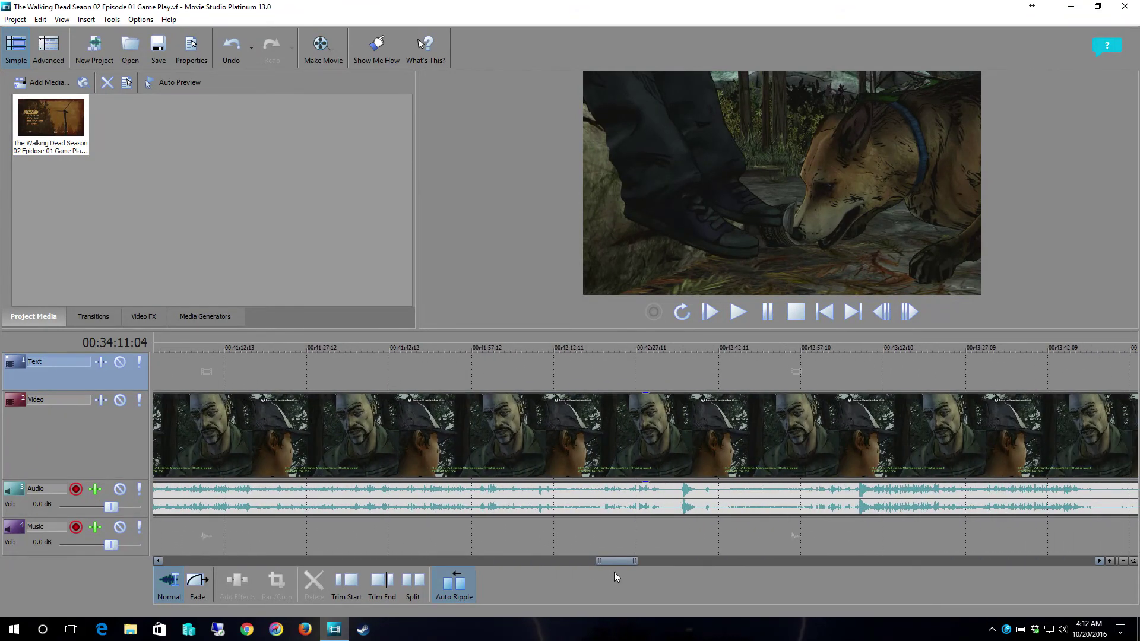
click(677, 412)
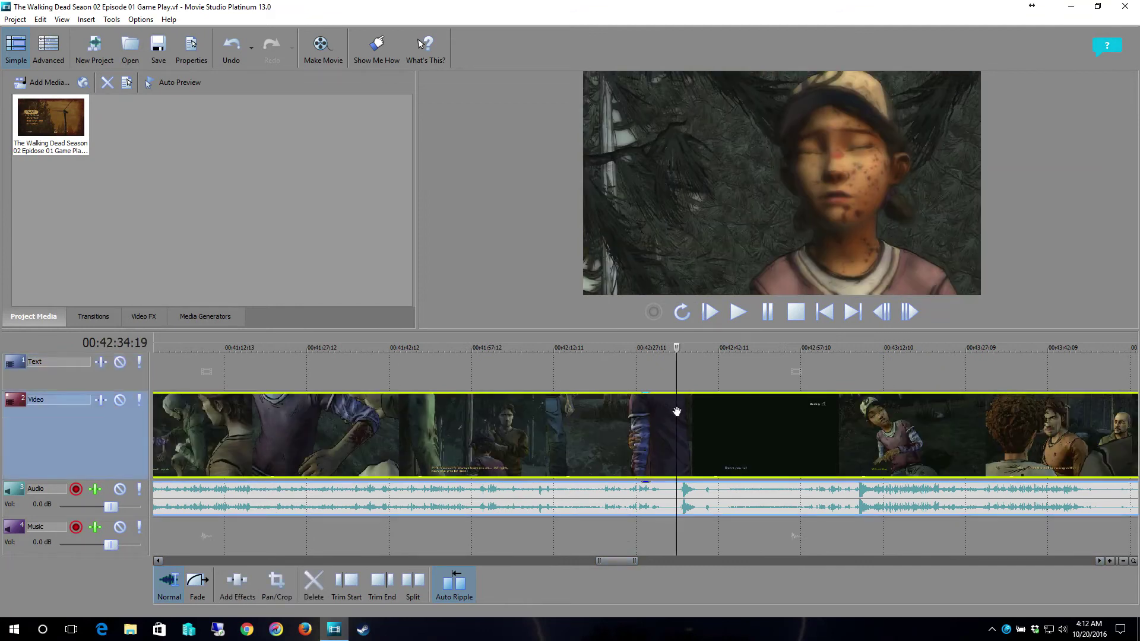
key(space)
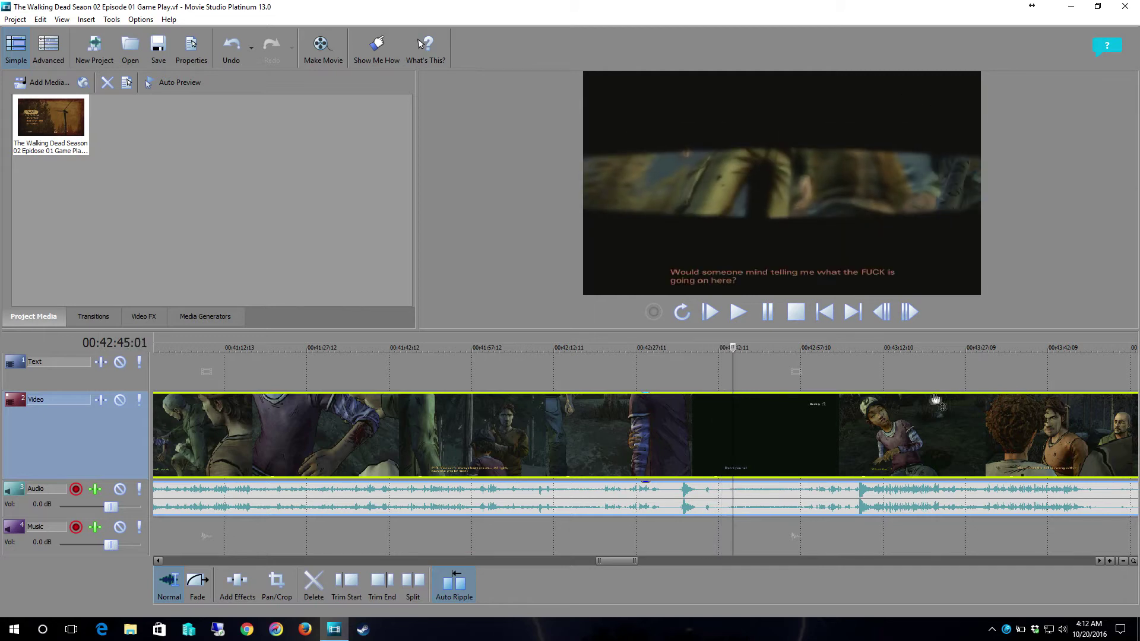
click(860, 368)
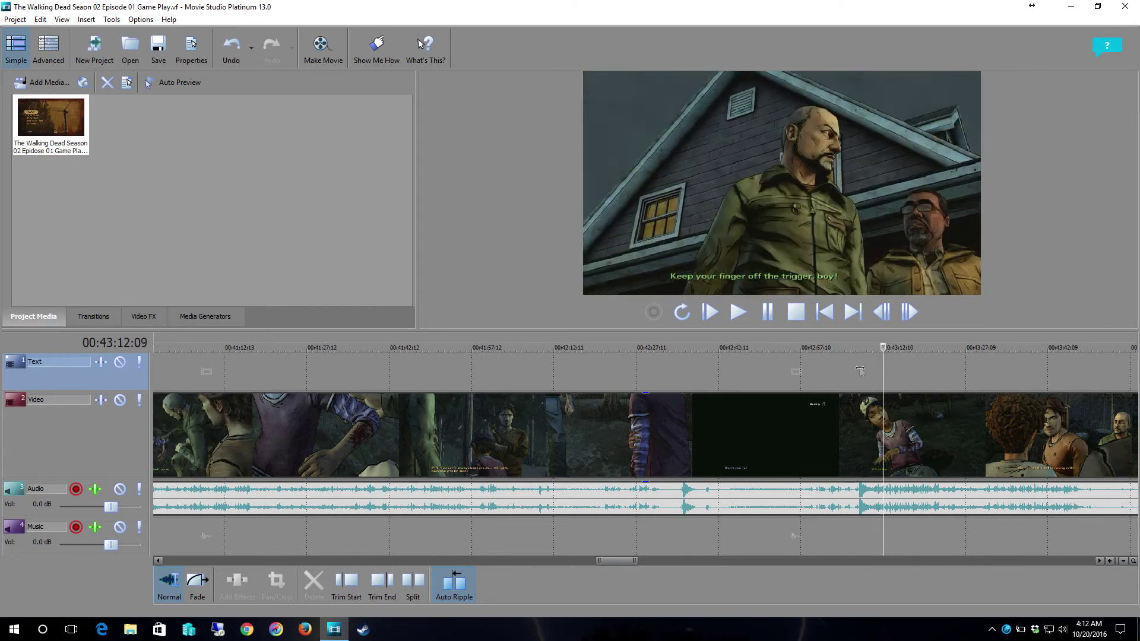
drag(619, 560, 675, 561)
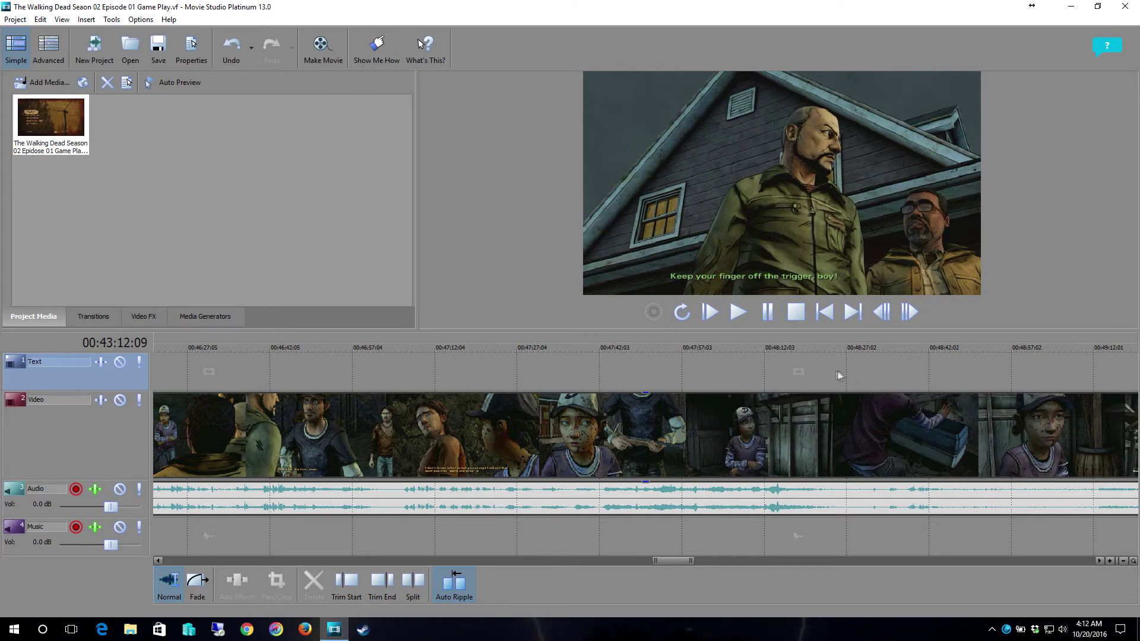
click(830, 372)
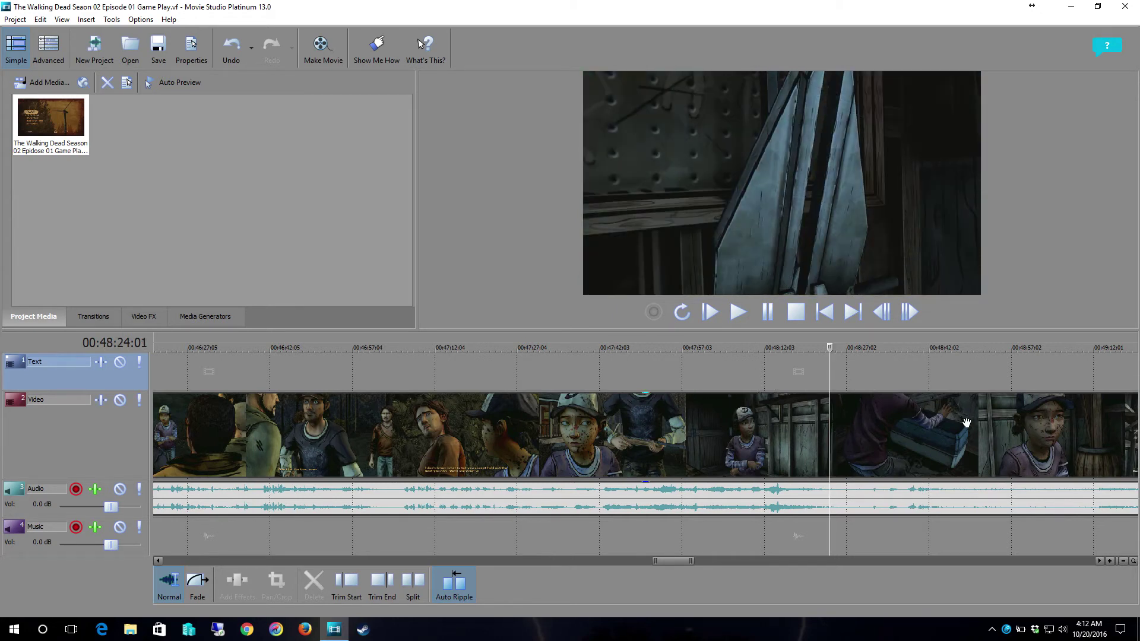
scroll(954, 423, down, 2)
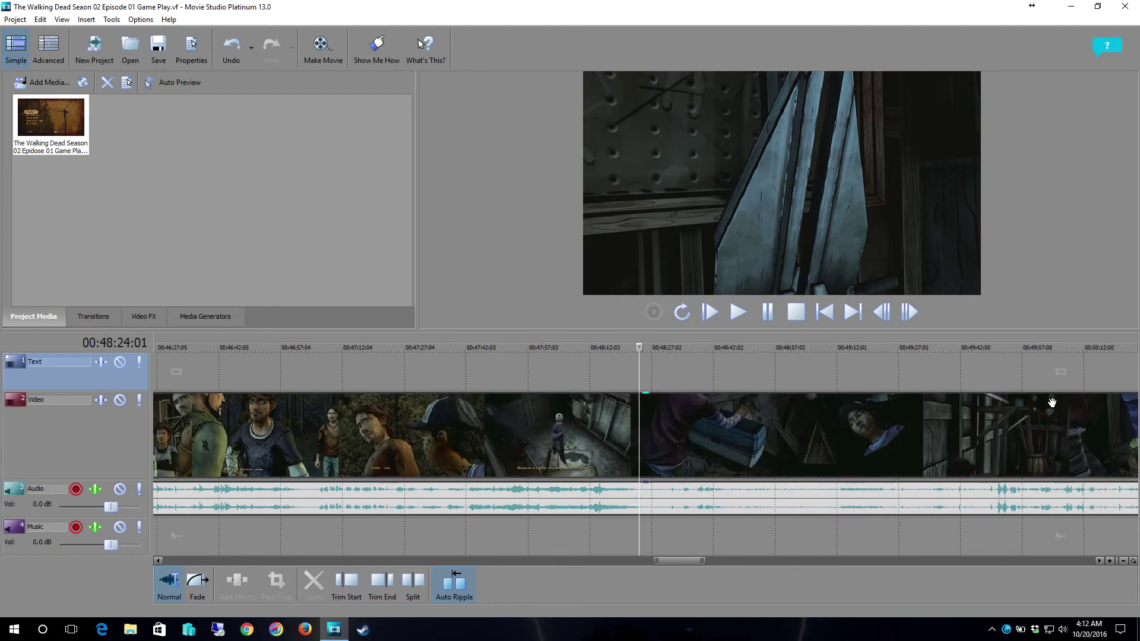
key(space)
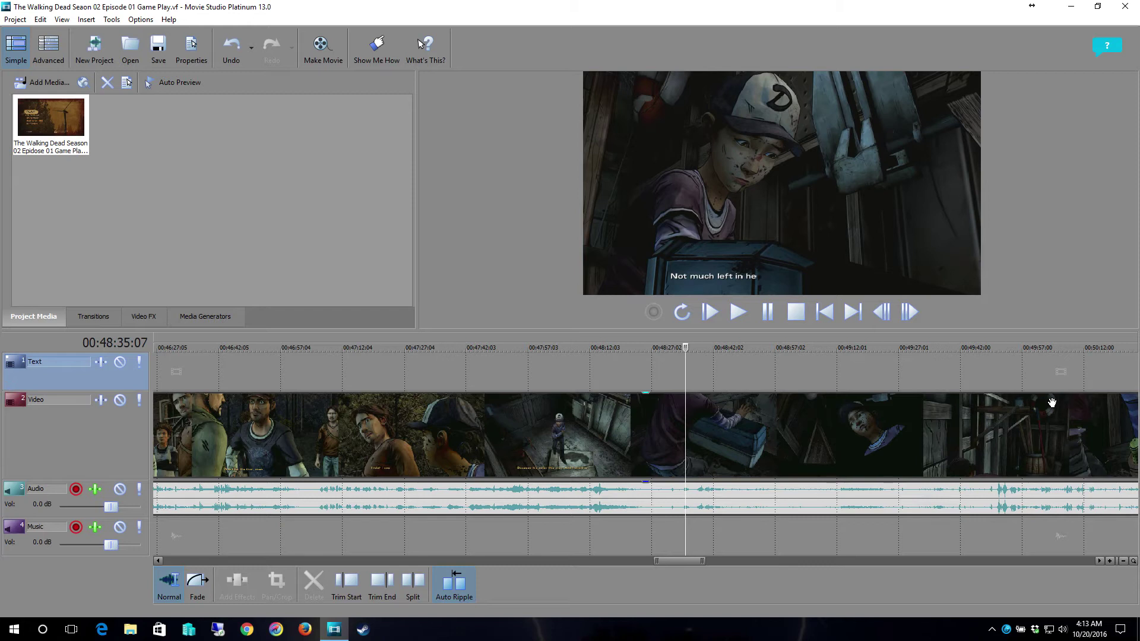
drag(682, 559, 755, 563)
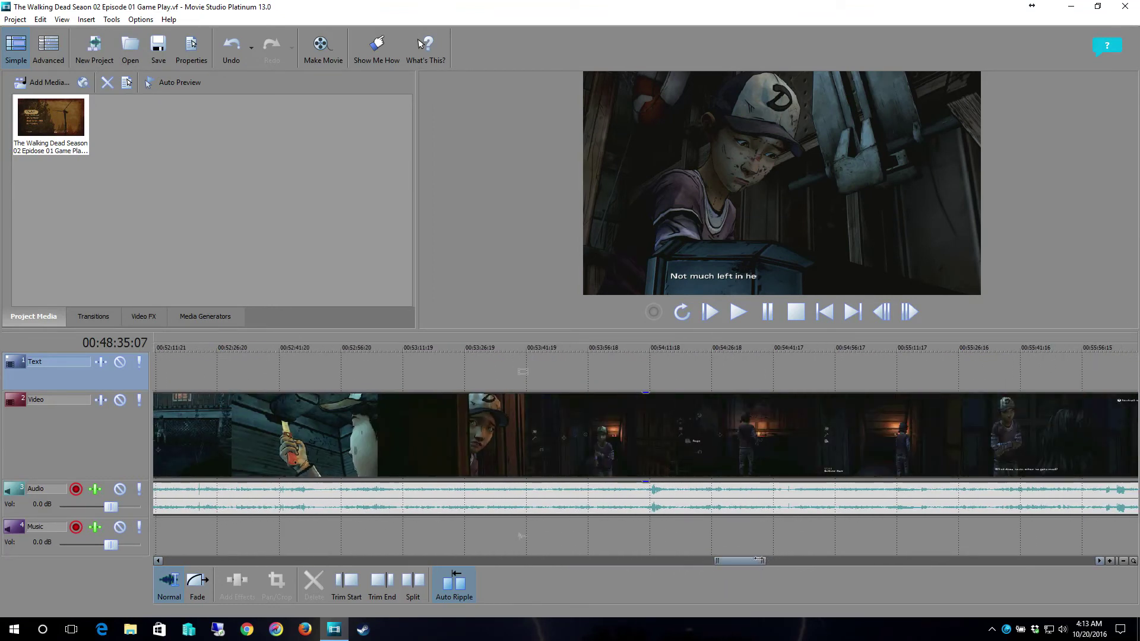
drag(758, 560, 814, 564)
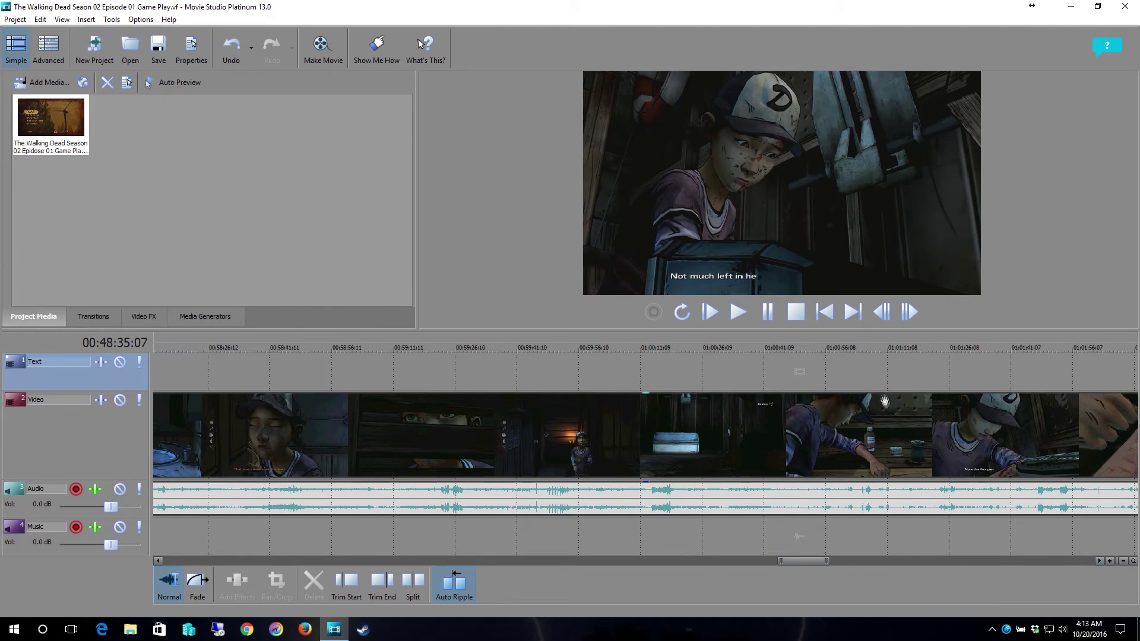
click(833, 374)
key(space)
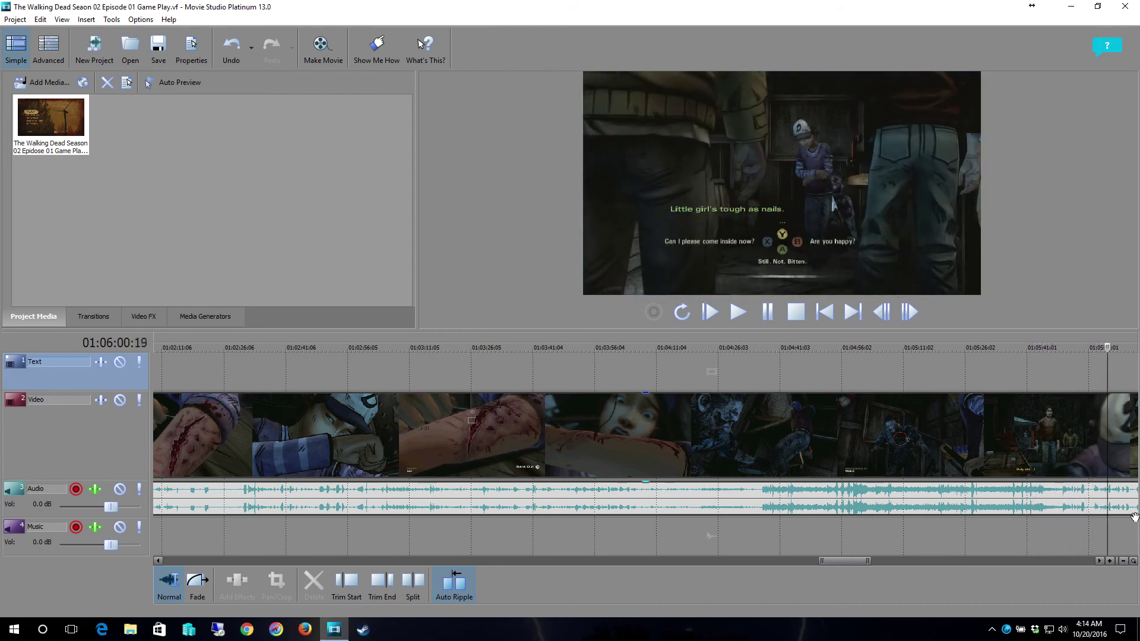
- Scroll the timeline right until the clip's end near 01:26 is in view
drag(851, 561, 878, 567)
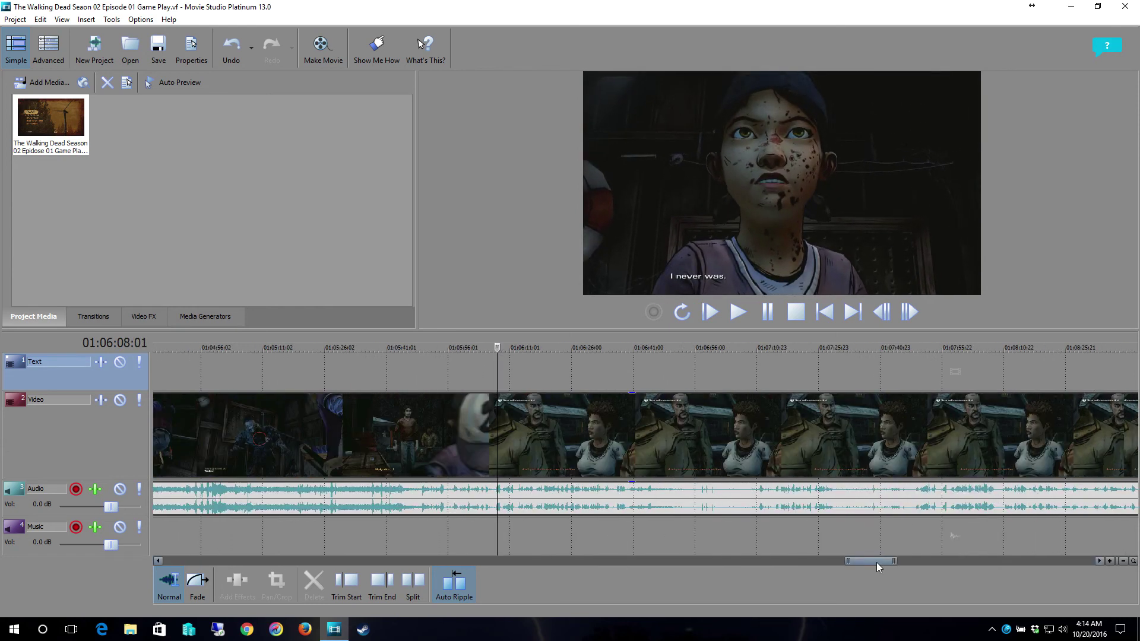
drag(877, 562, 897, 569)
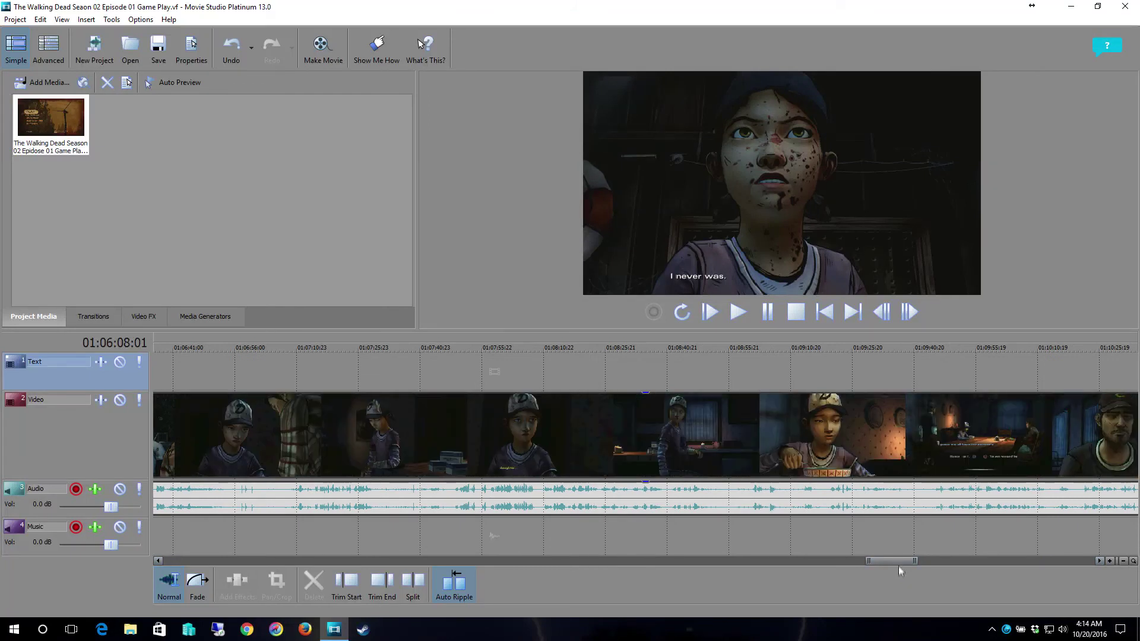
drag(900, 562, 923, 563)
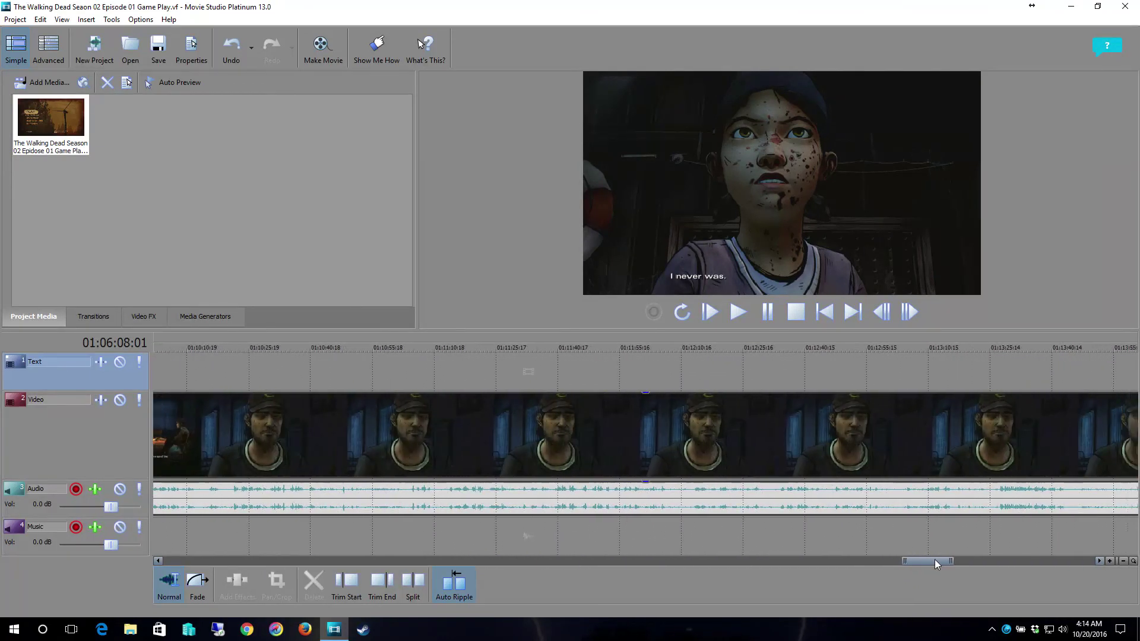
drag(918, 564, 1062, 562)
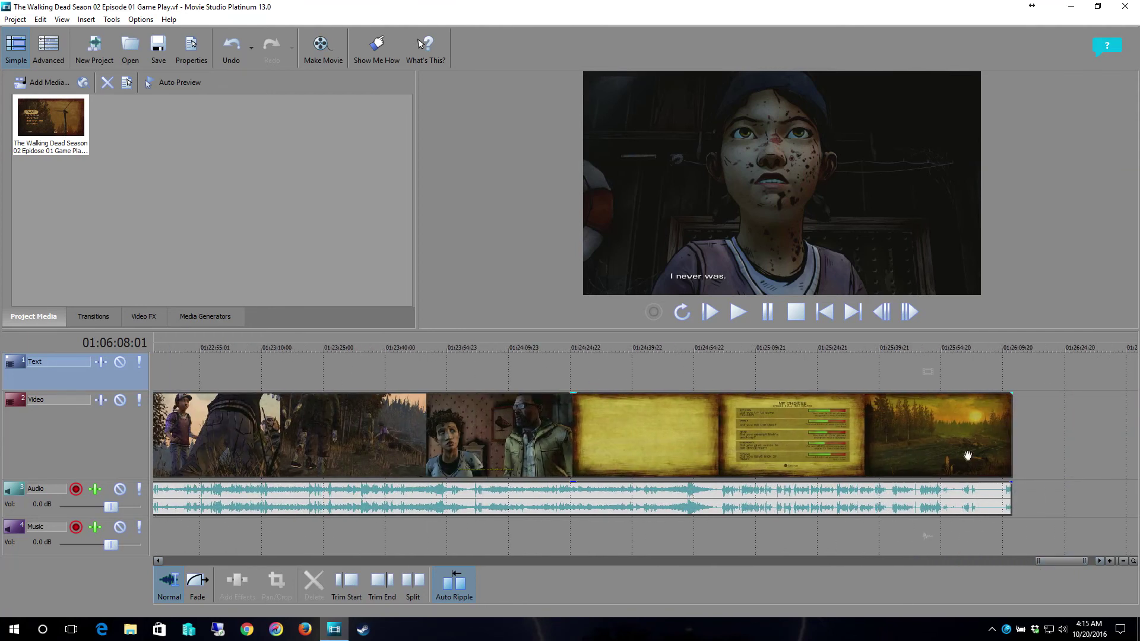
- Play the ending from the My Choices screen and pause at 01:26:03:15
click(894, 374)
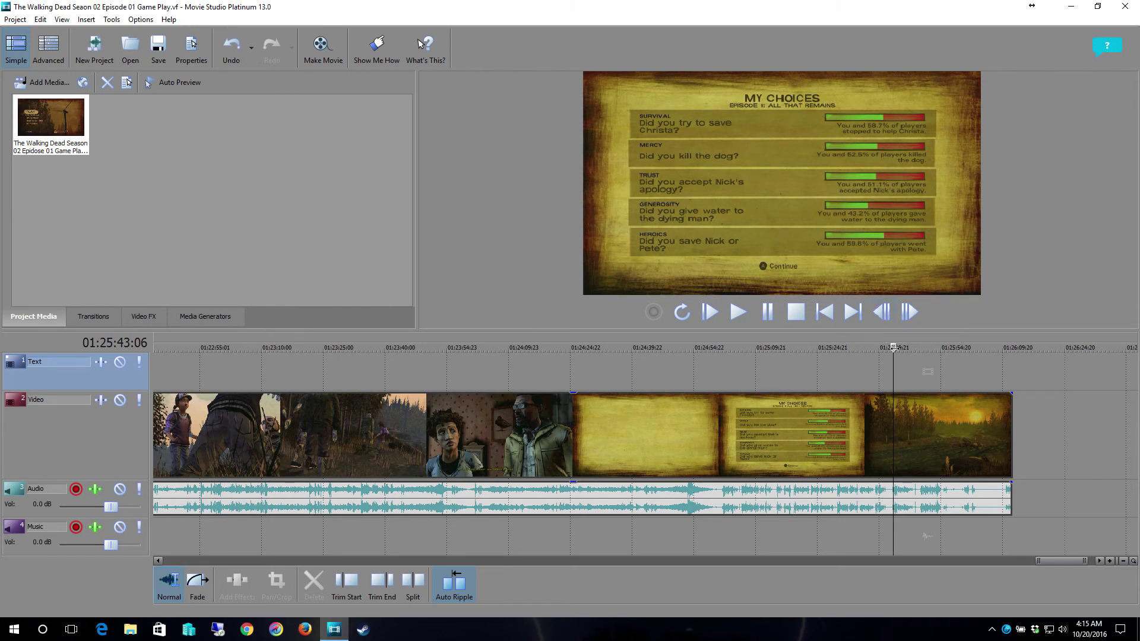
drag(893, 348, 881, 348)
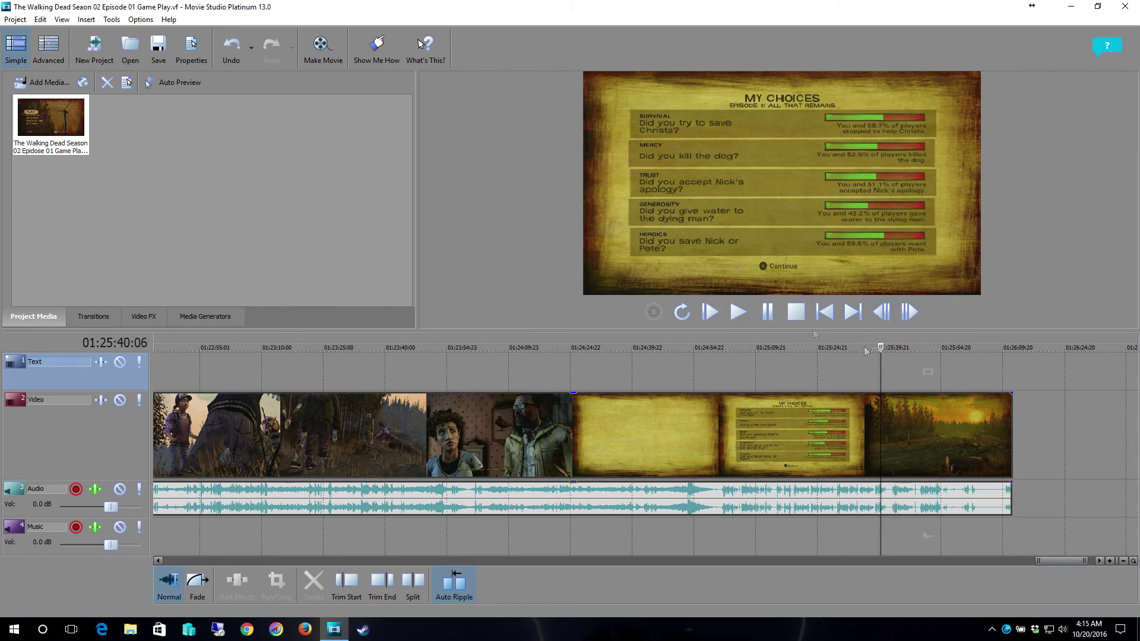
click(767, 314)
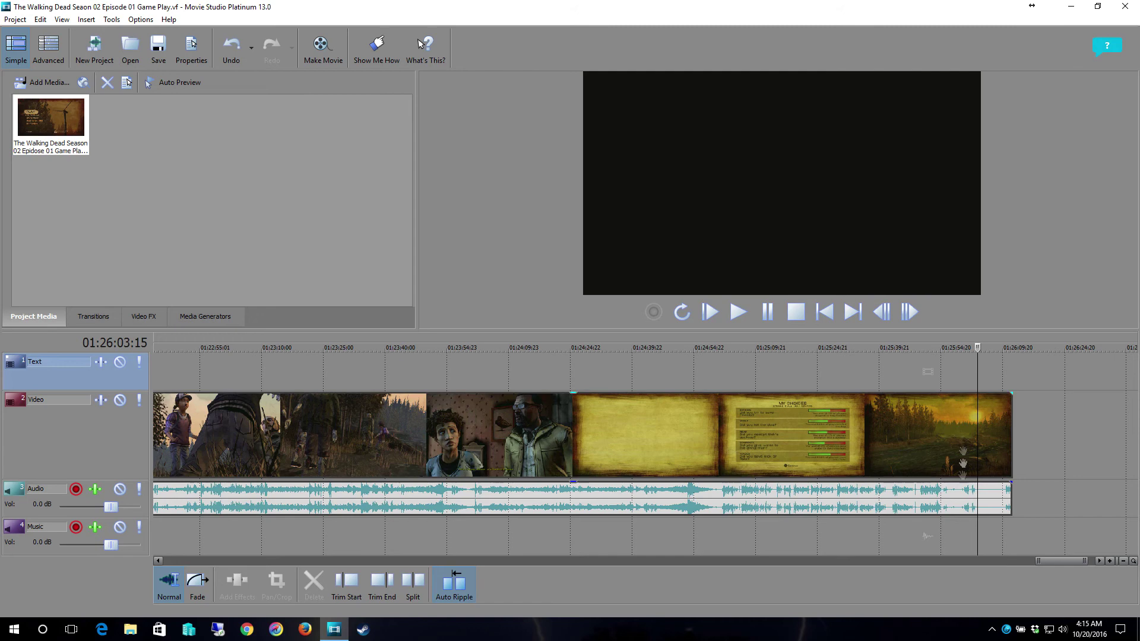
- Trim the clip's end at 01:26:03:15 and return the playhead to 00:00:00:00
click(386, 586)
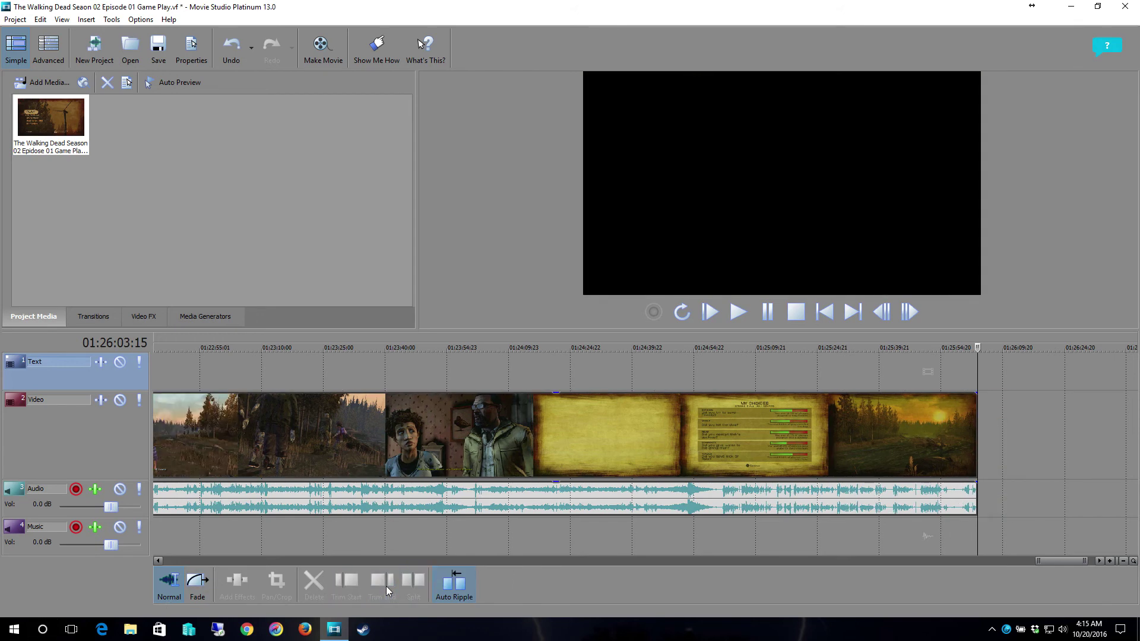
drag(1049, 561, 175, 561)
scroll(462, 537, down, 8)
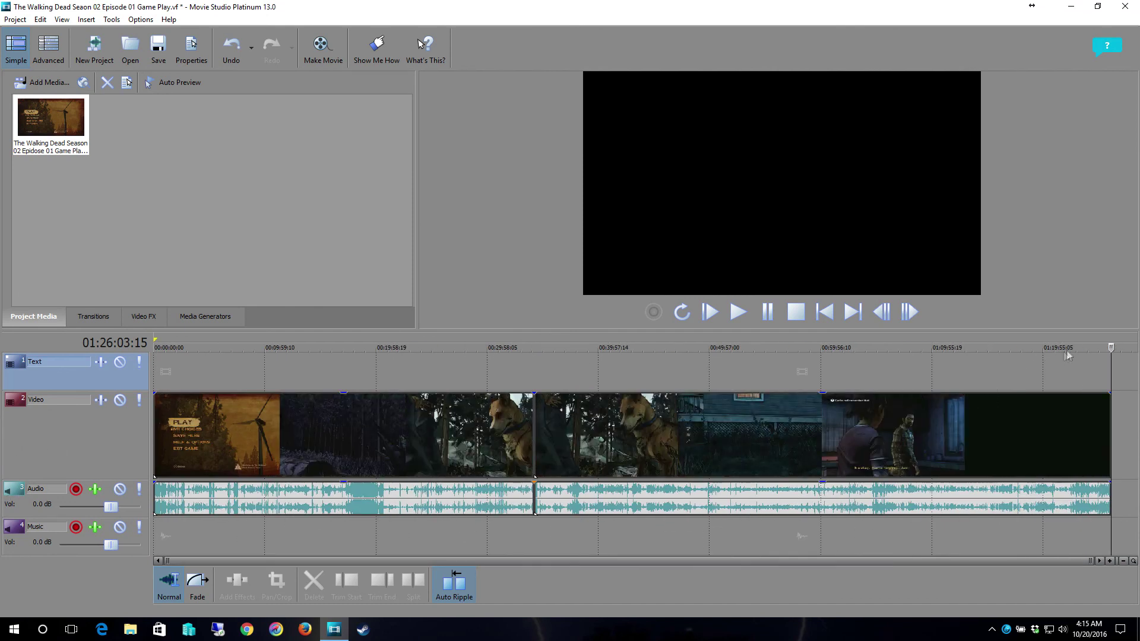
drag(1105, 346, 114, 352)
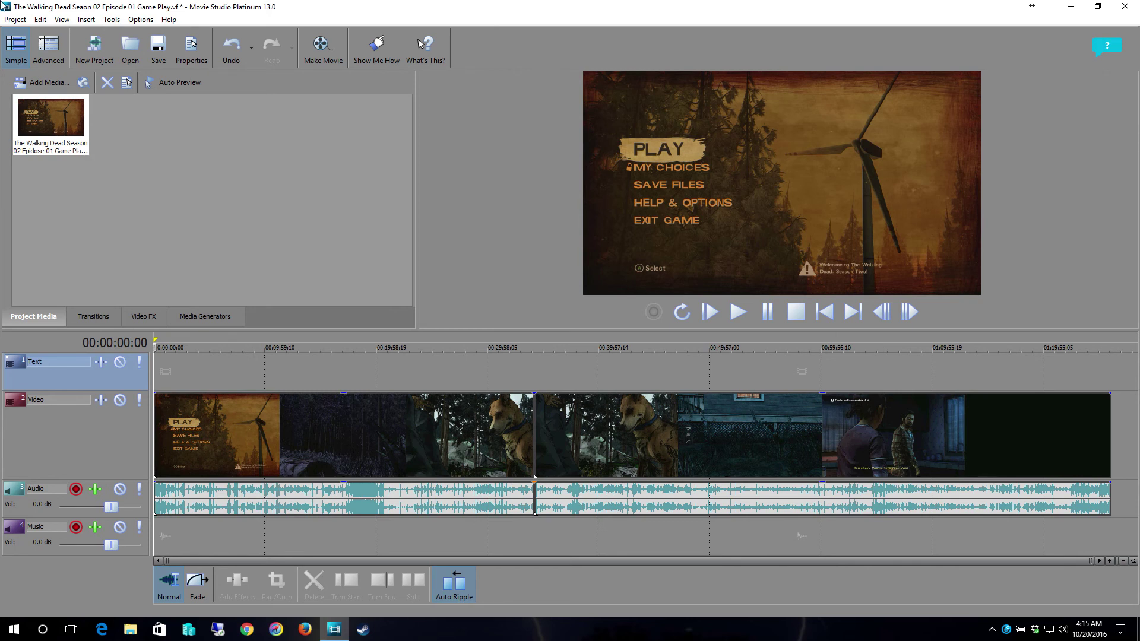
- Save the project and bring up the Make Movie dialog
click(15, 19)
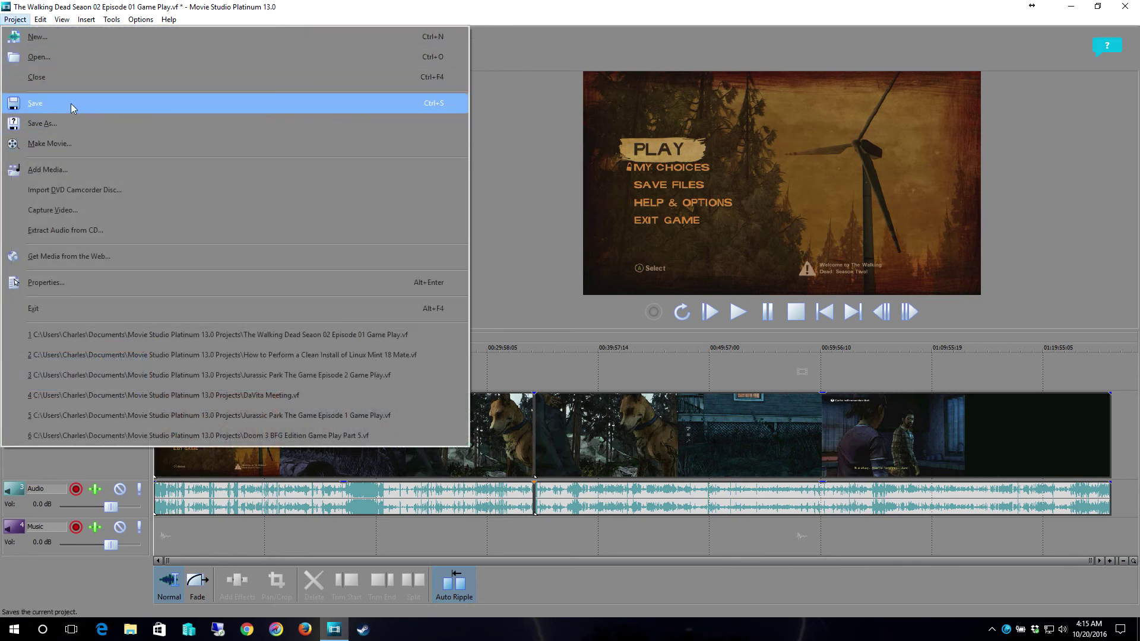
click(70, 104)
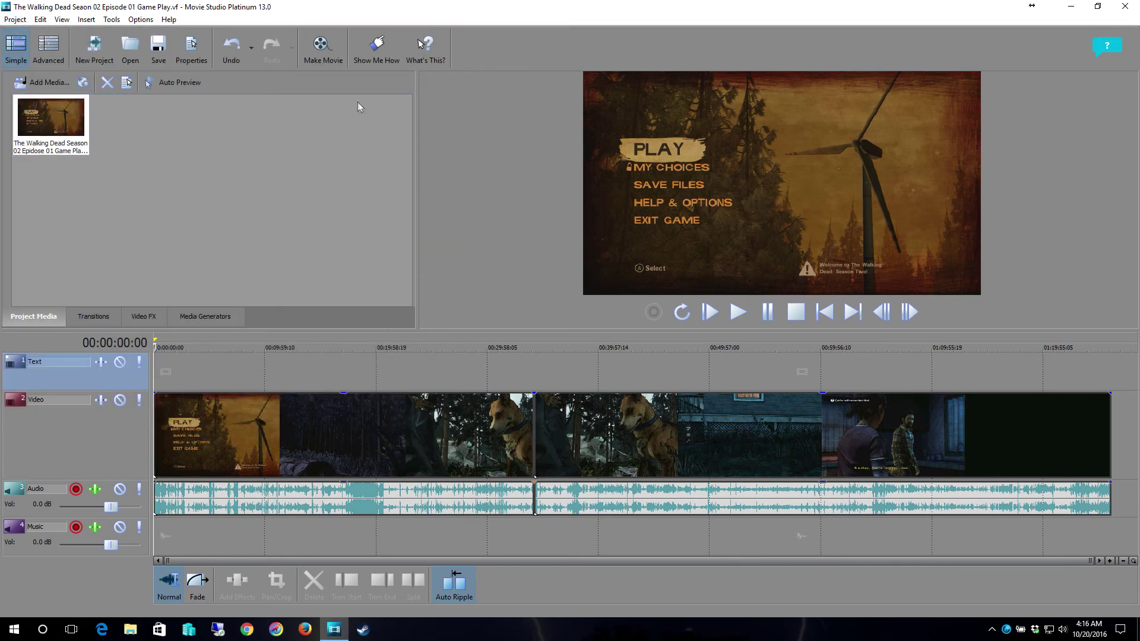
click(327, 53)
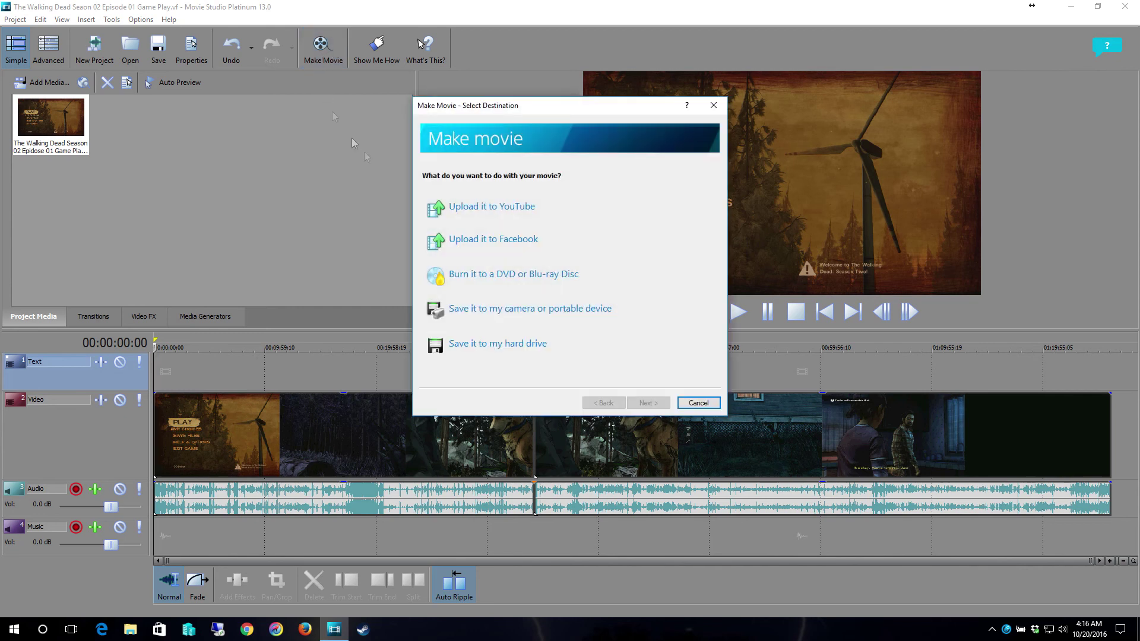
- Save the movie to the hard drive as a 1280×720 MP4 and start rendering
click(505, 350)
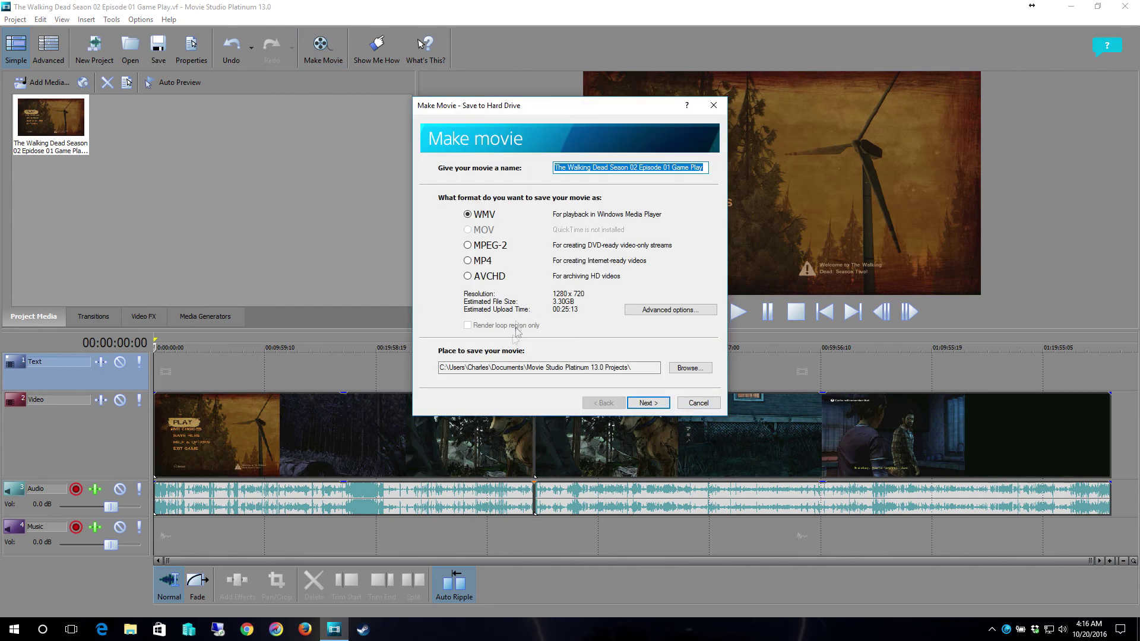
click(472, 263)
click(468, 261)
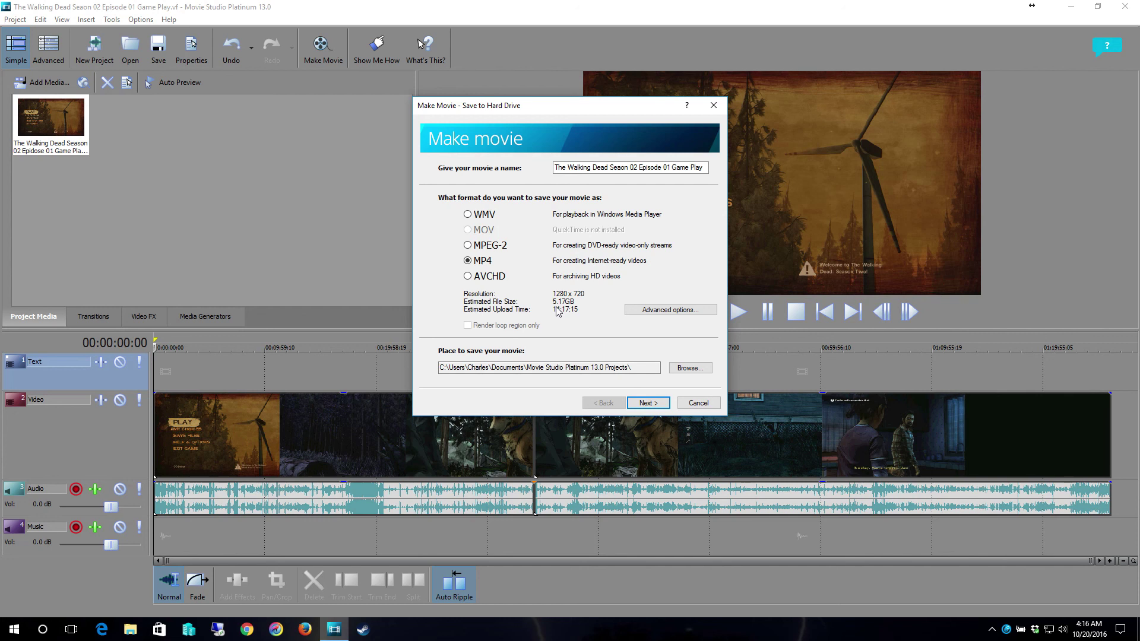
click(648, 403)
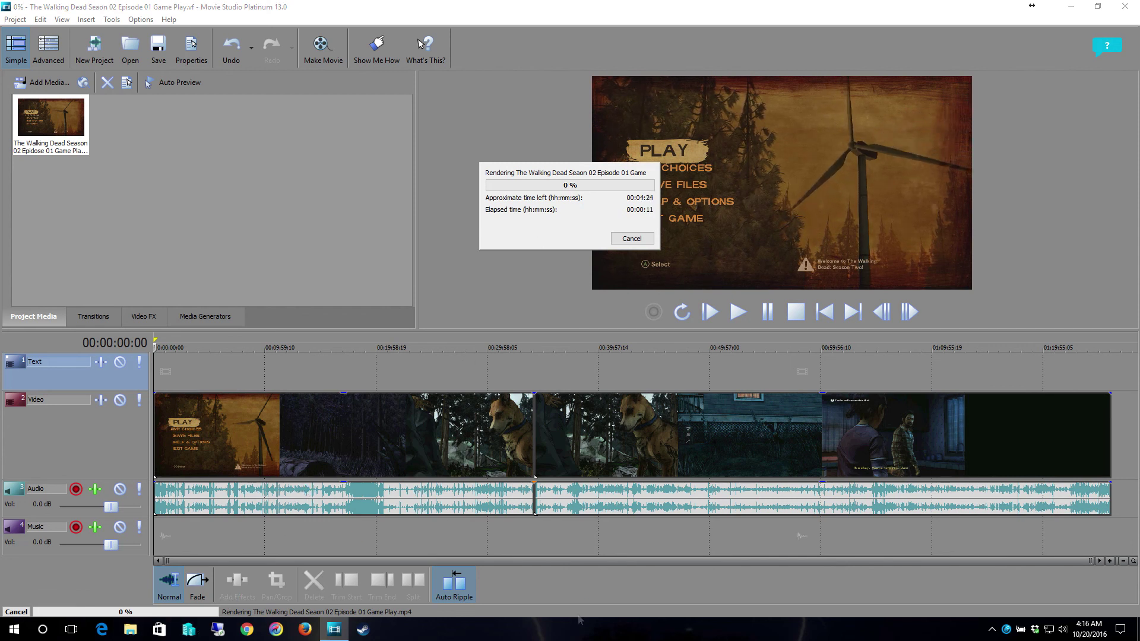
- Open File Explorer with Win+E while the render runs
key(super+e)
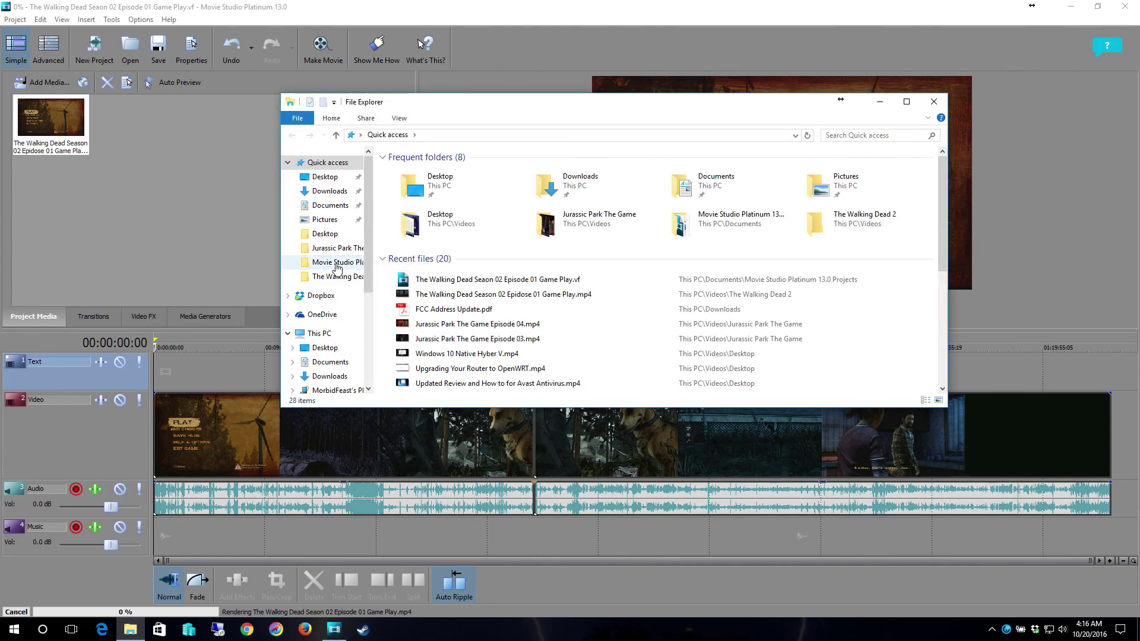
- View the Documents folder, then close File Explorer to see the render progress
click(331, 206)
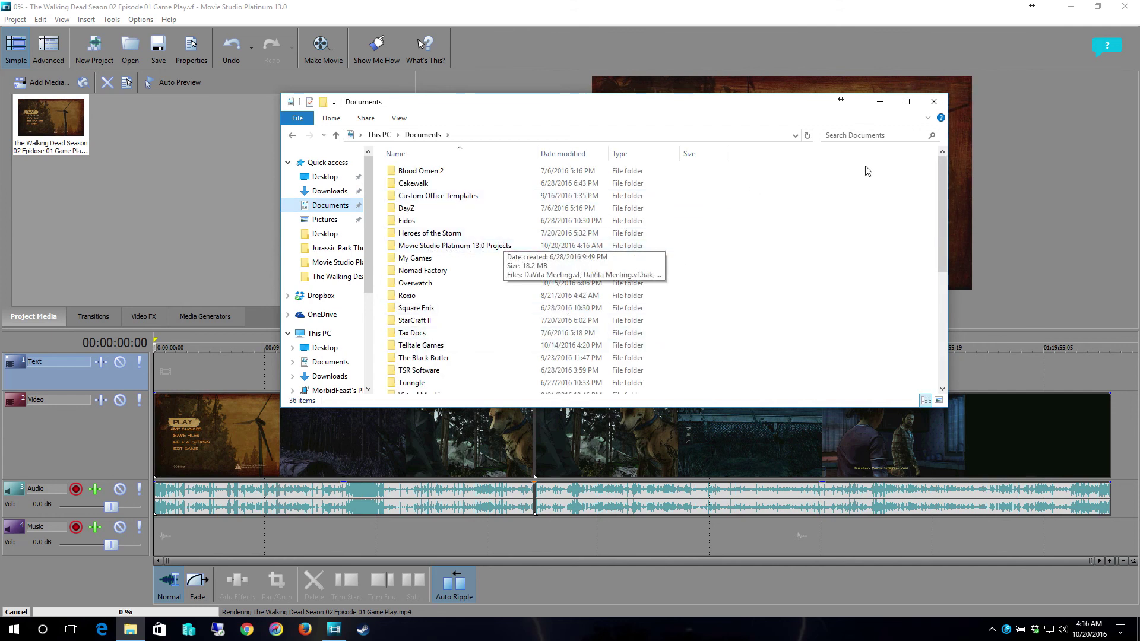
click(932, 102)
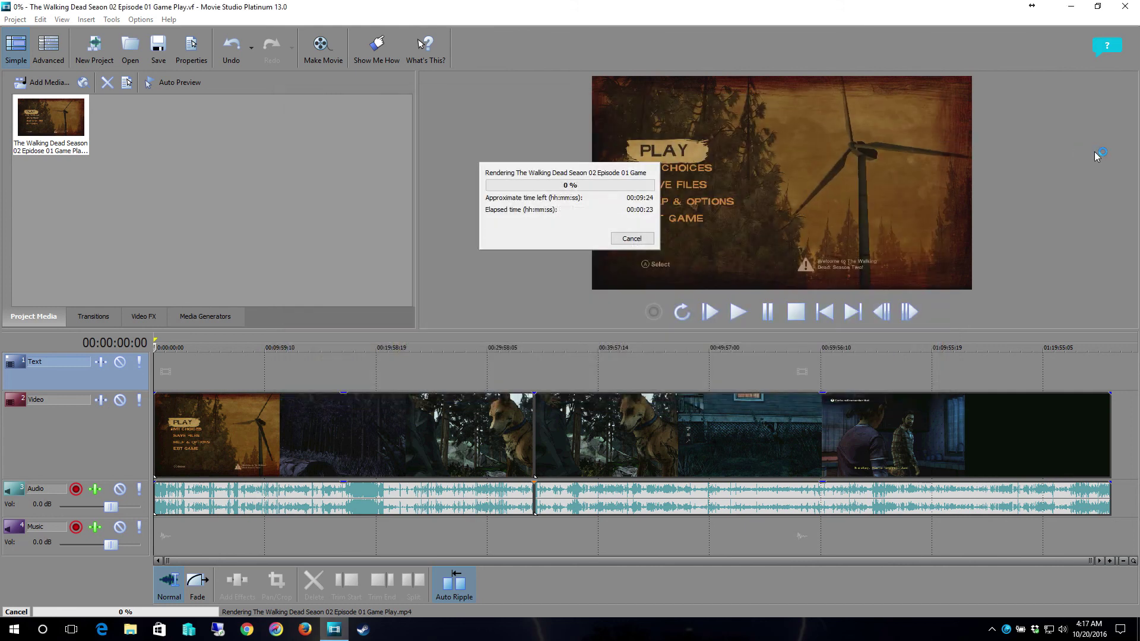